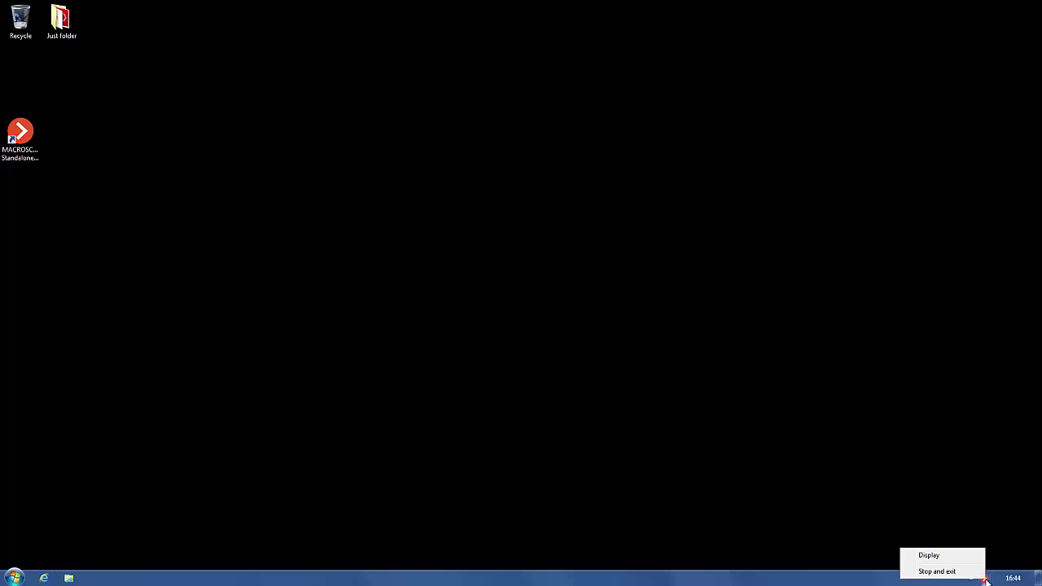
Launch the Configurator from the Macroscop tray launcher and log in as root
left_click(930, 556)
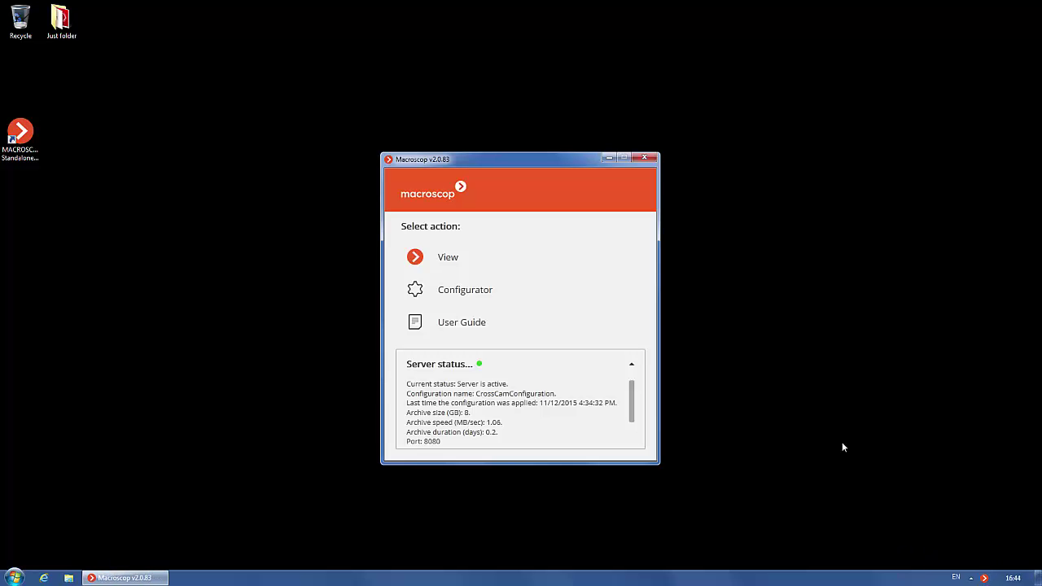
left_click(458, 294)
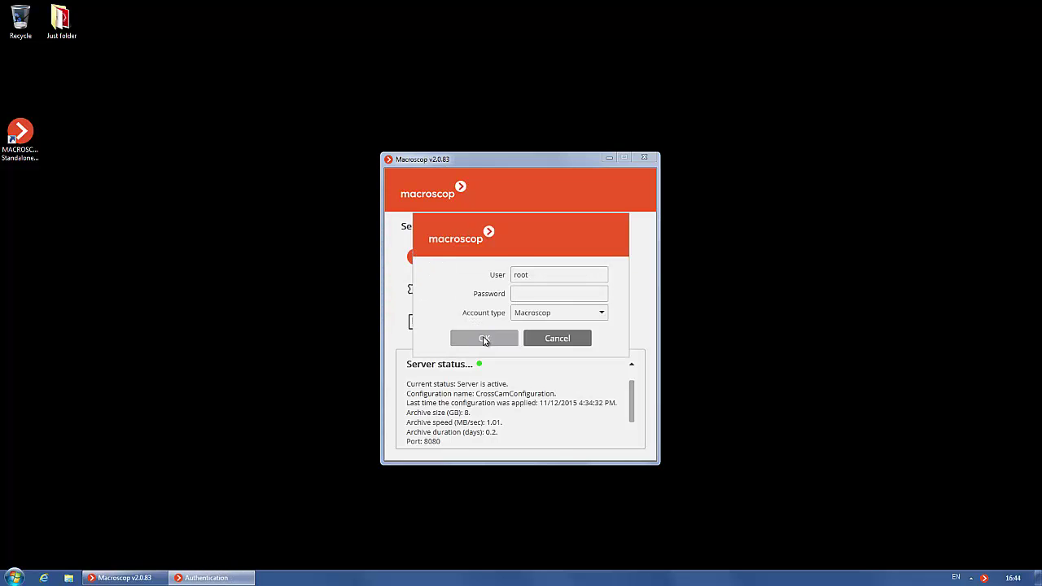
left_click(484, 338)
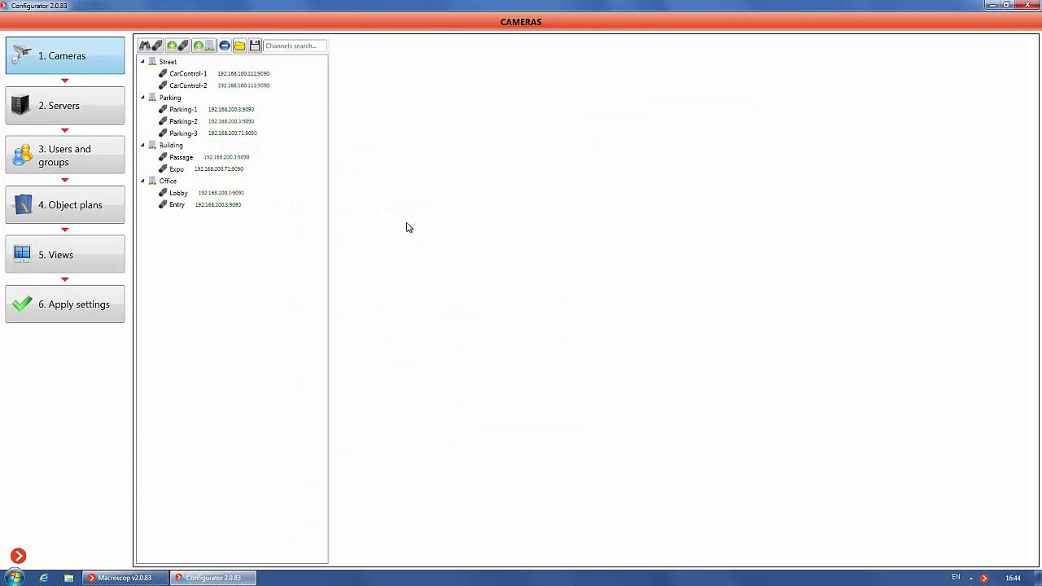
Set CarControl-1 to record 'With detector + manual'
left_click(185, 74)
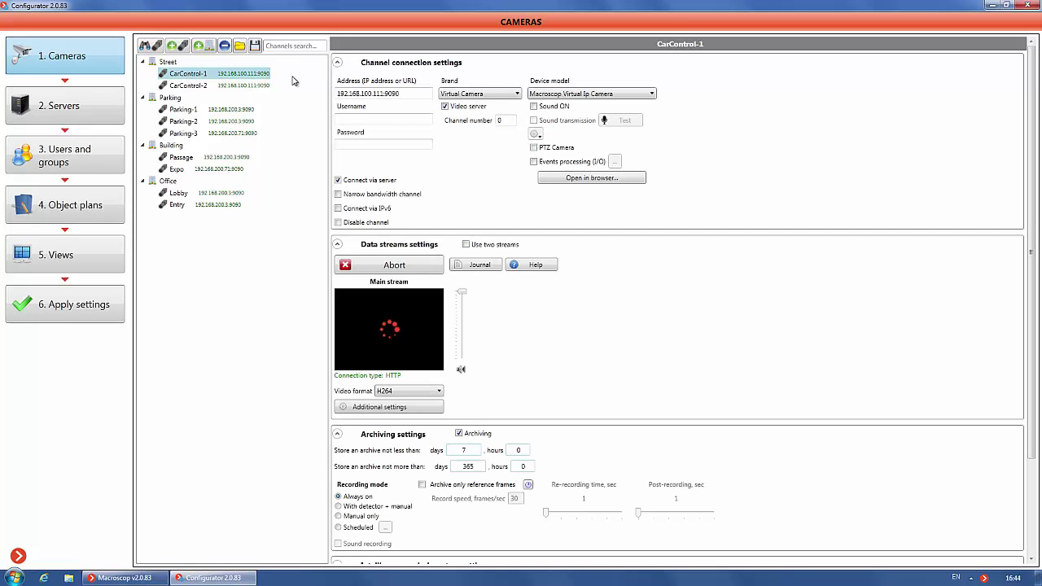
left_click(337, 62)
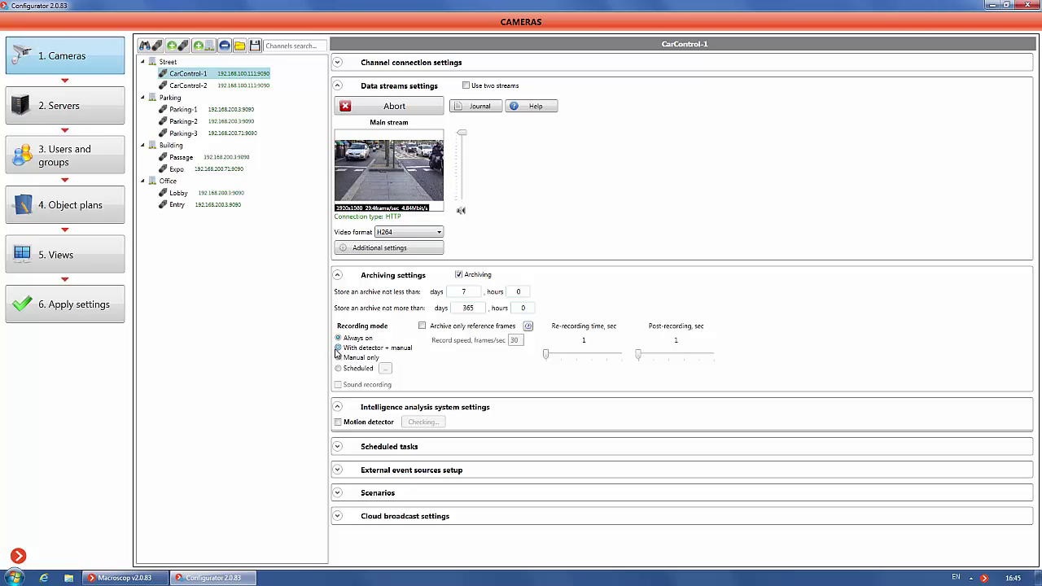
left_click(338, 349)
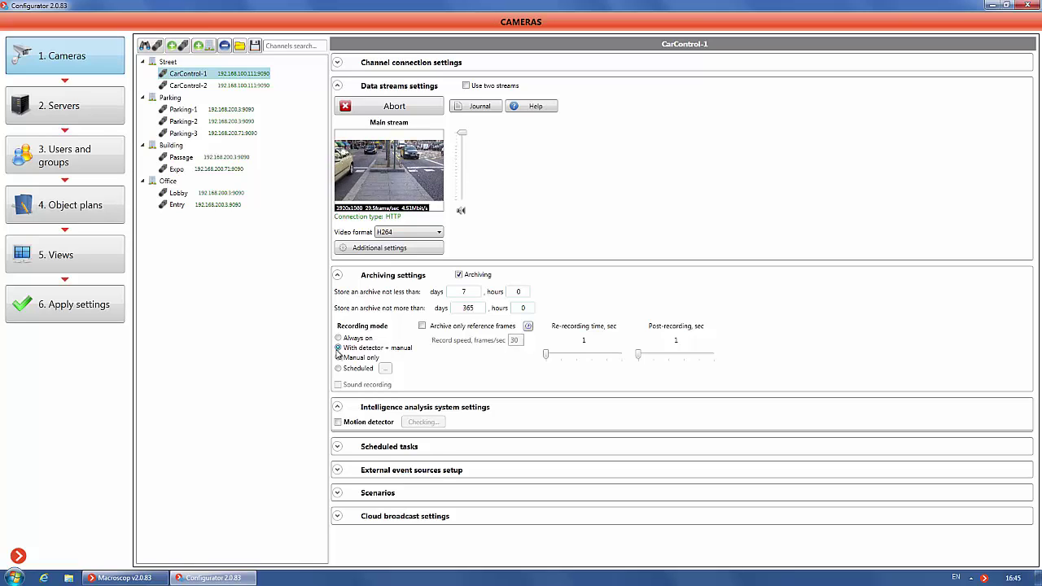
Enable the motion detector with a 5% minimum object size set interactively
left_click(339, 423)
scroll(505, 390, "down", 3)
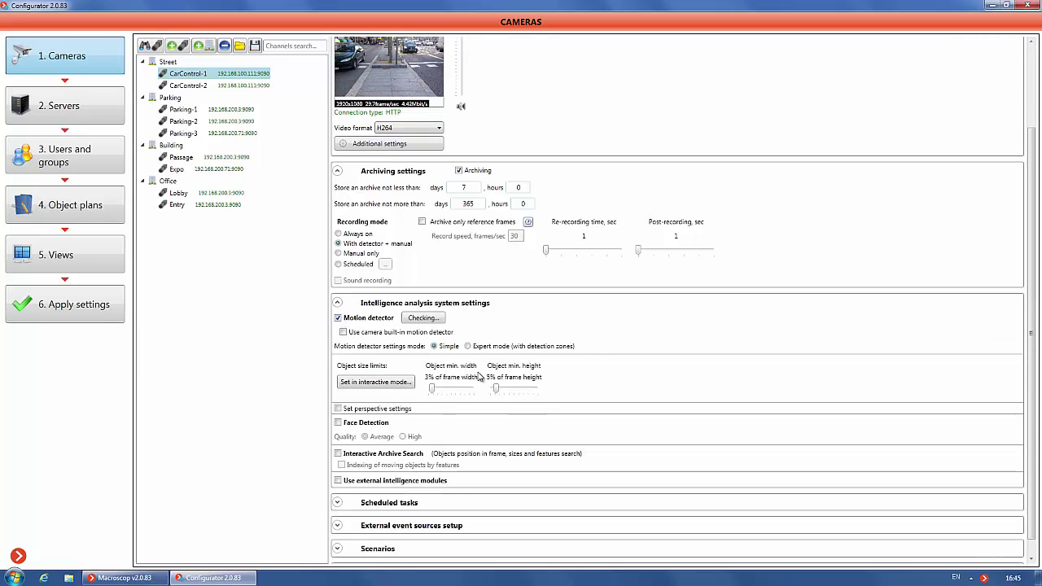
left_click(394, 384)
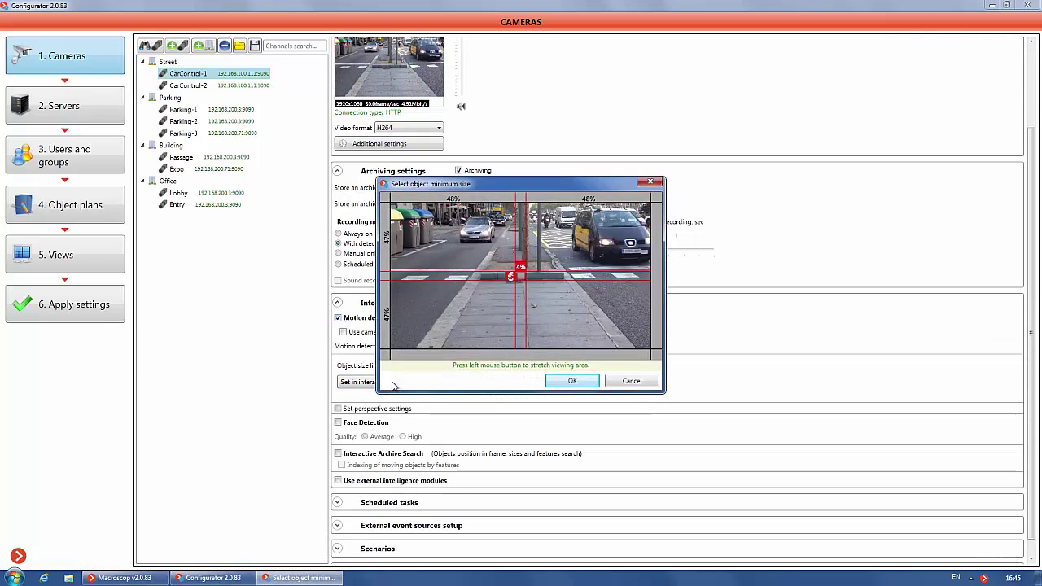
left_click(486, 222)
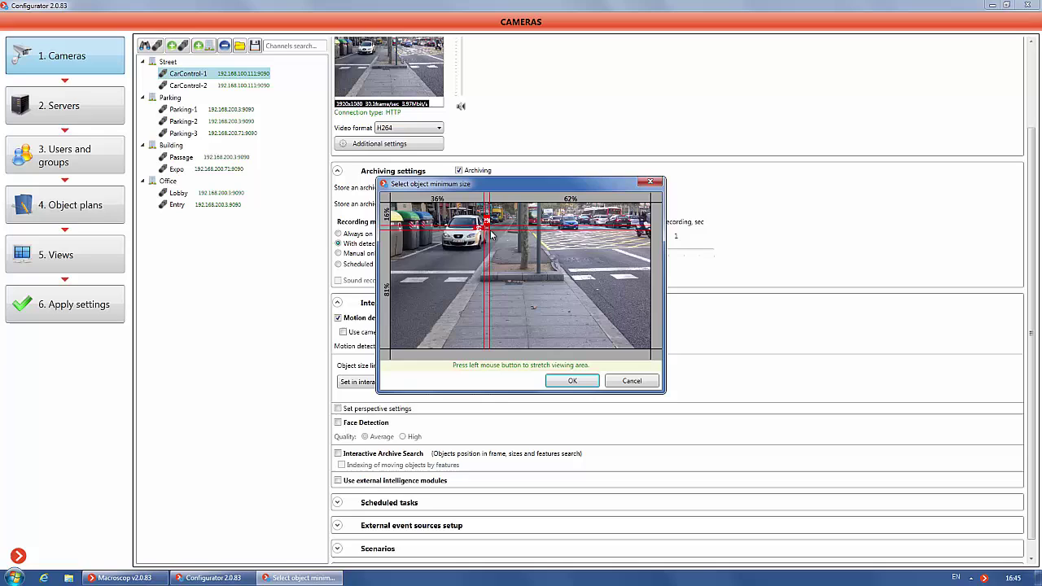
left_click_drag(492, 235, 500, 236)
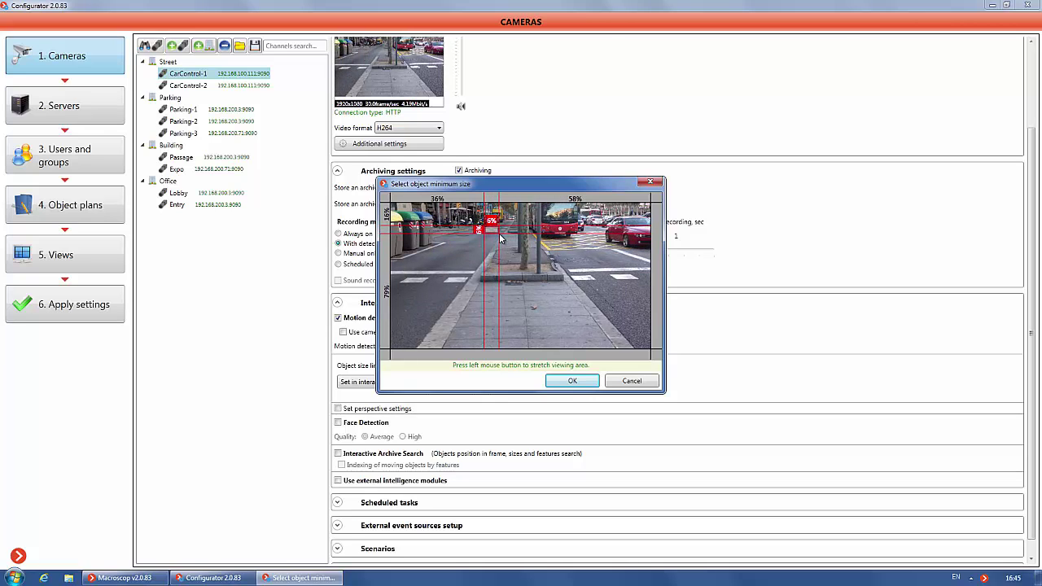
left_click(572, 383)
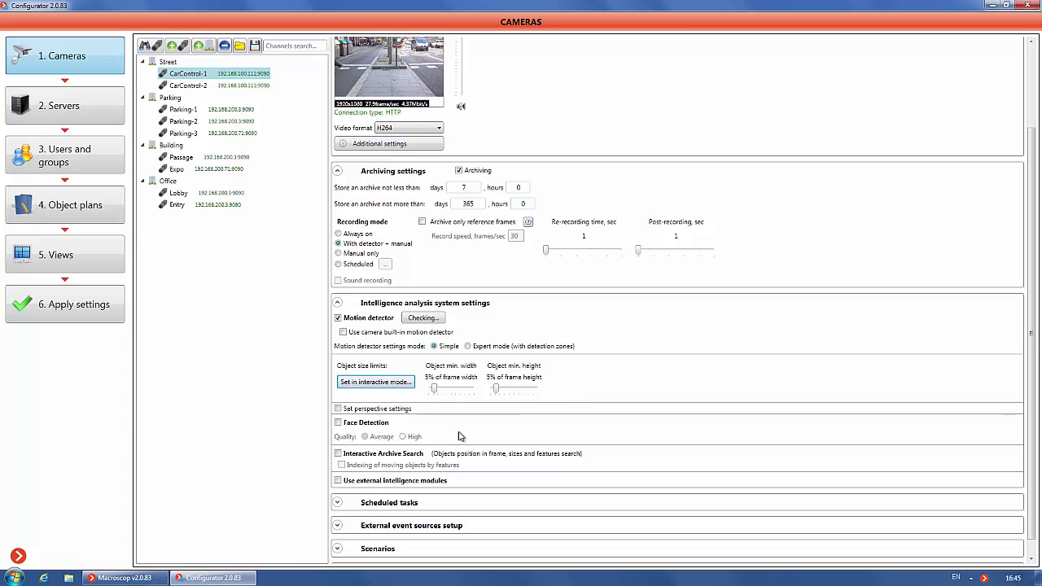
Enable external modules and Licence plate recognition, with barrier control and motion direction detection on
left_click(339, 482)
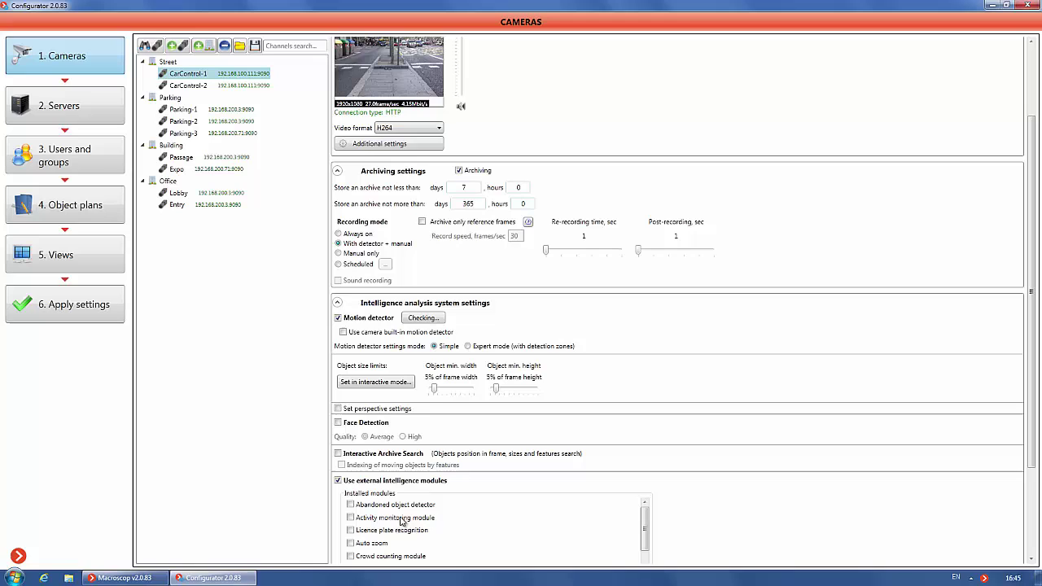
left_click(351, 530)
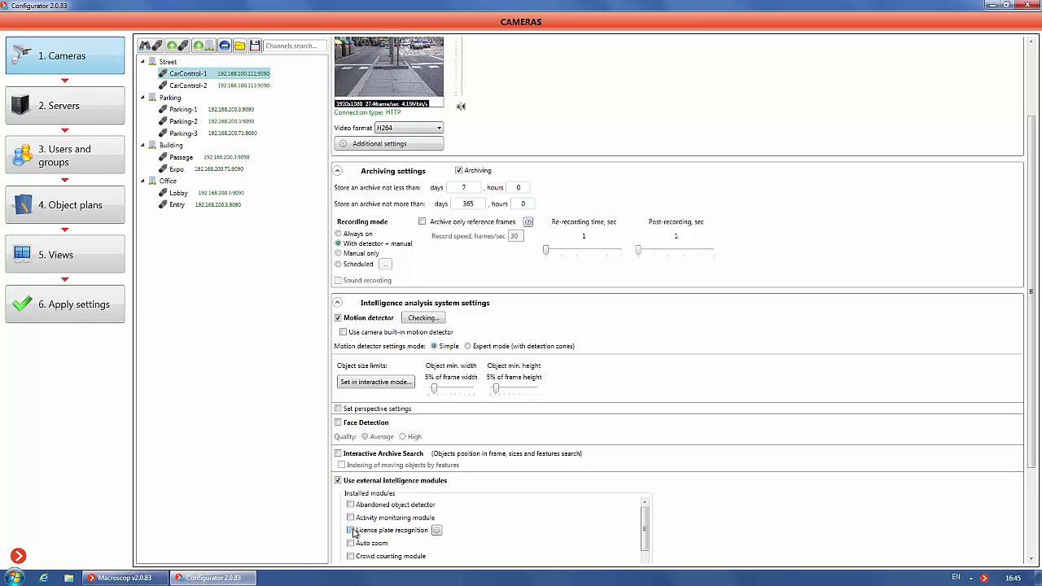
left_click(438, 530)
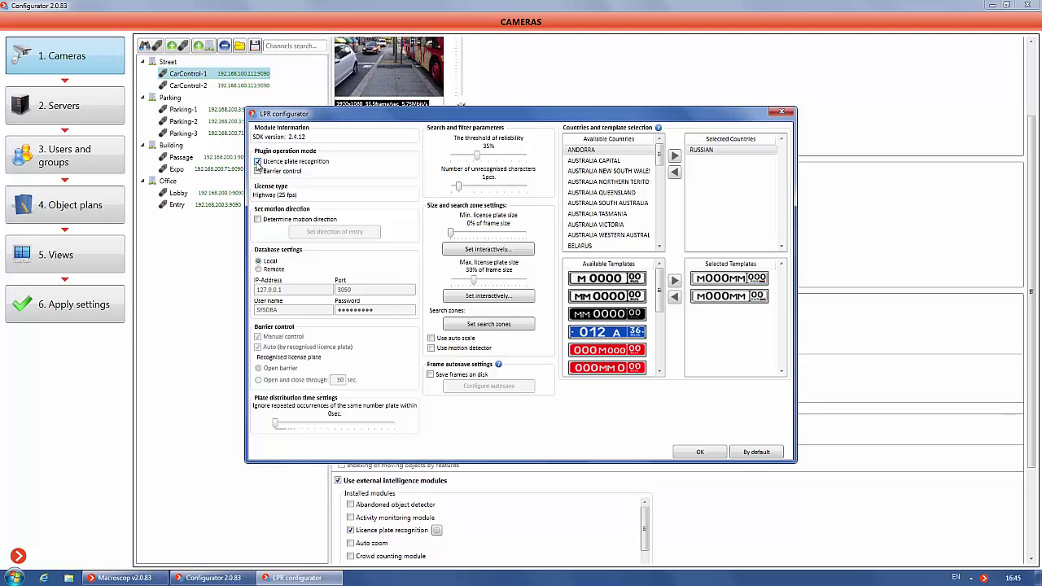
left_click(258, 172)
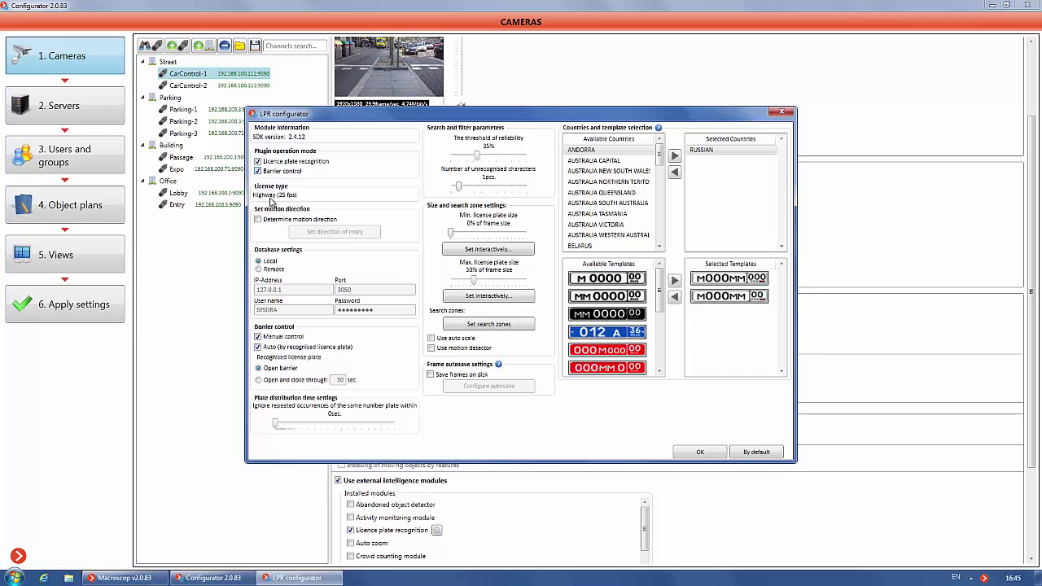
left_click(258, 220)
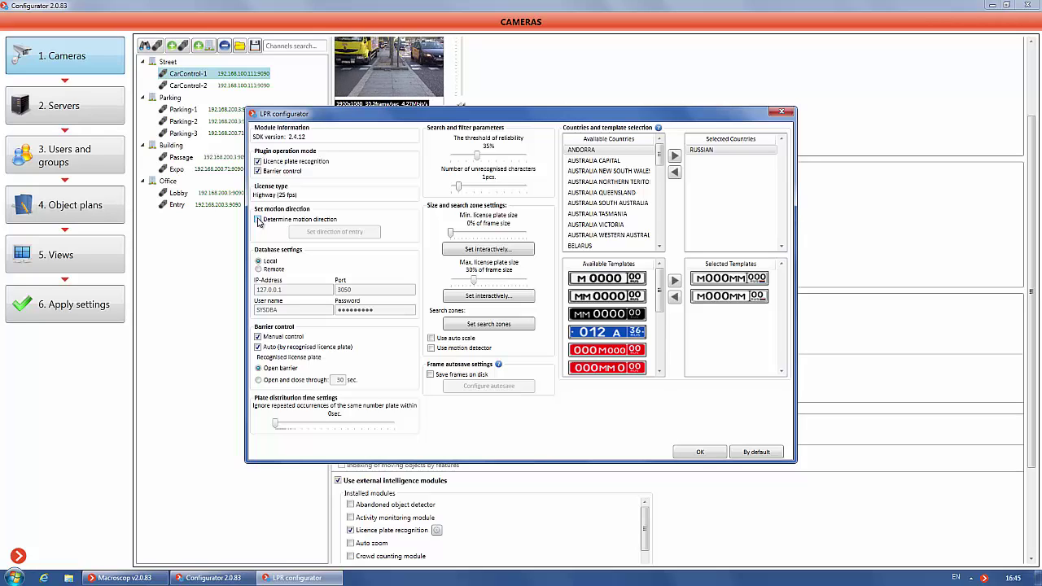
Choose the downward arrow as the direction of entry and save it
left_click(320, 234)
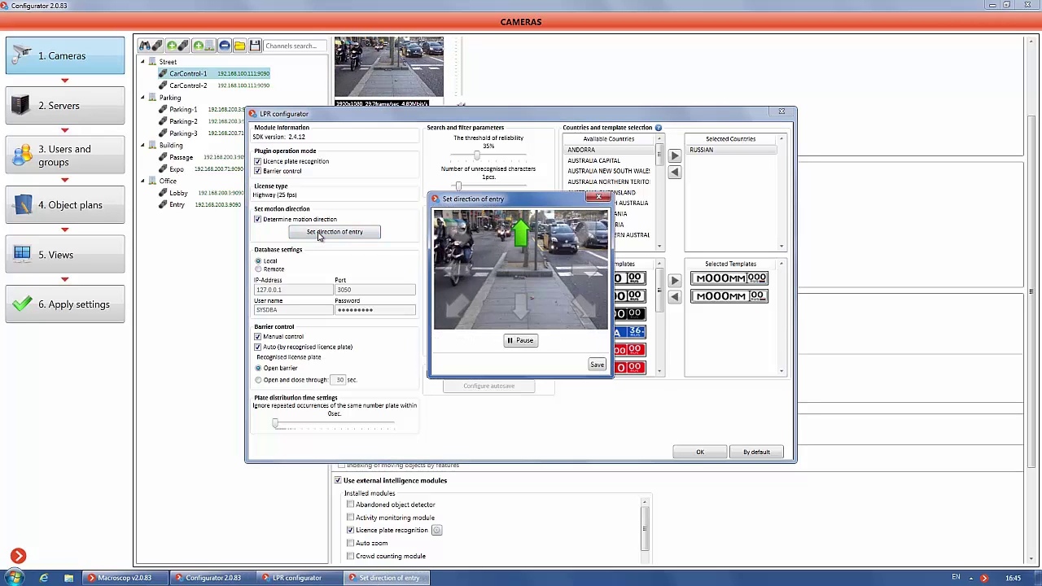
left_click(522, 307)
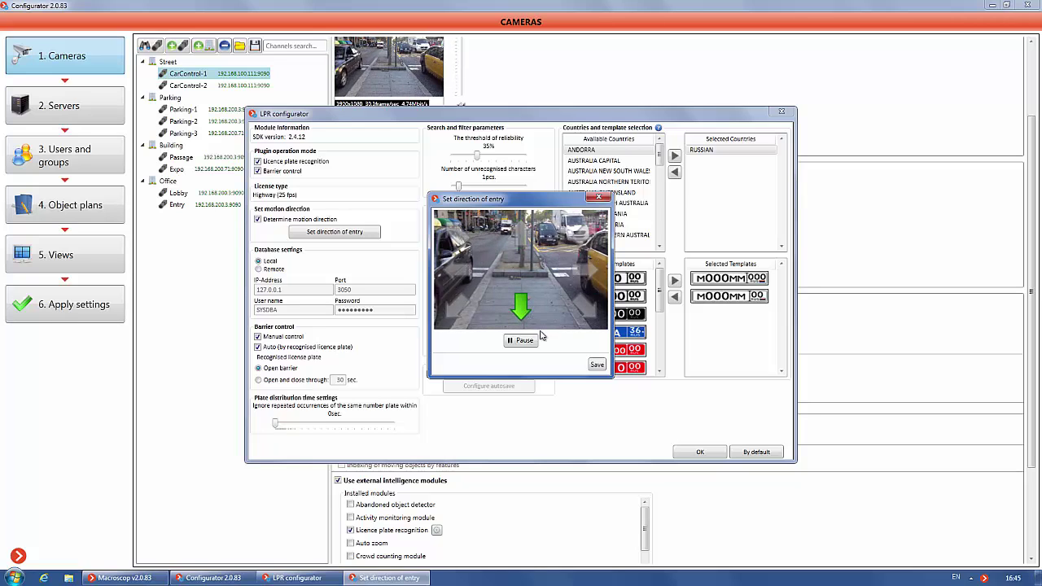
left_click(597, 364)
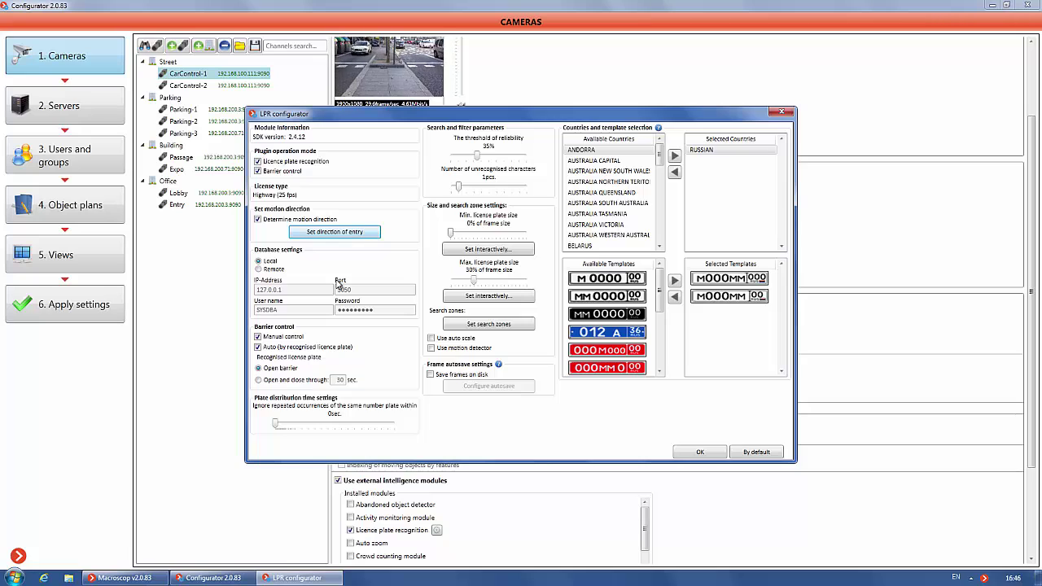
Keep the local plate database and open the barrier automatically on recognised plates
left_click(258, 270)
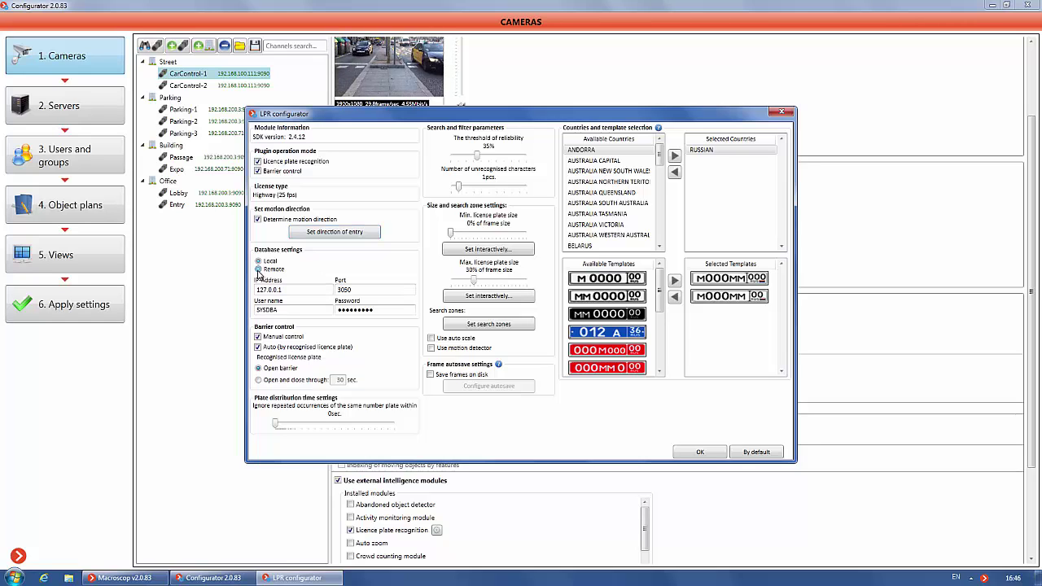
left_click(259, 261)
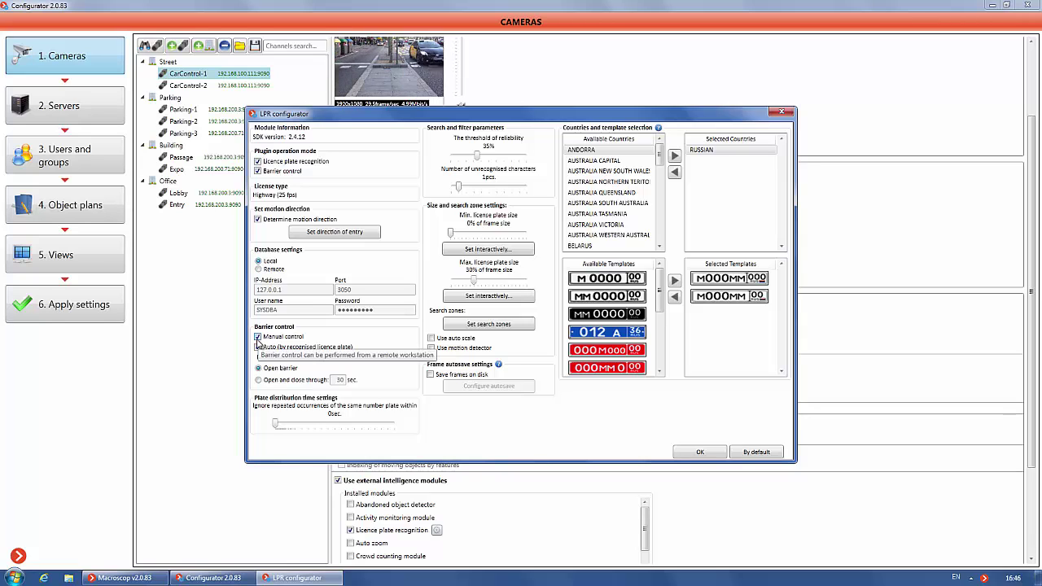
left_click(258, 346)
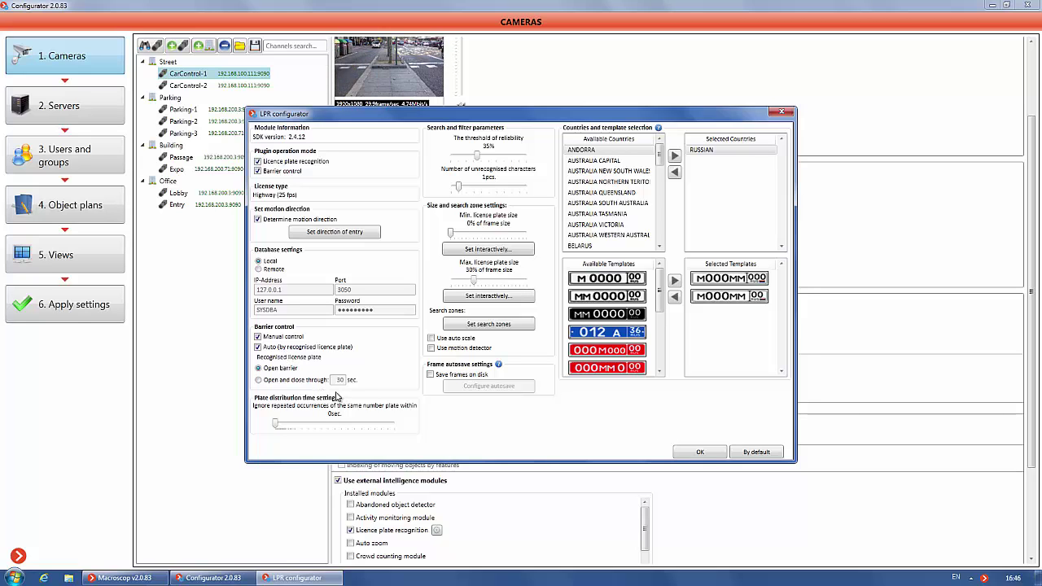
left_click(259, 379)
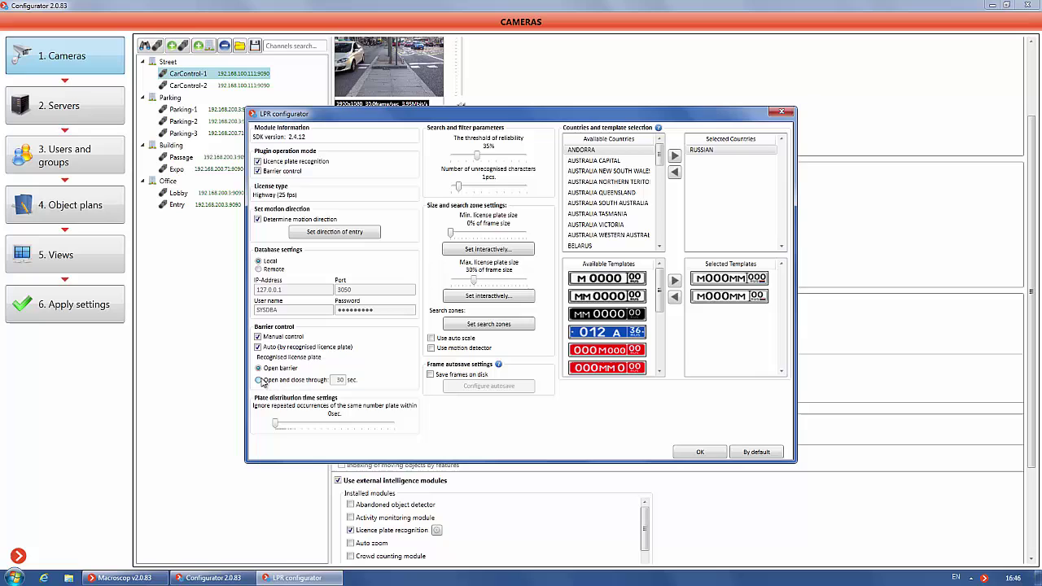
left_click(258, 369)
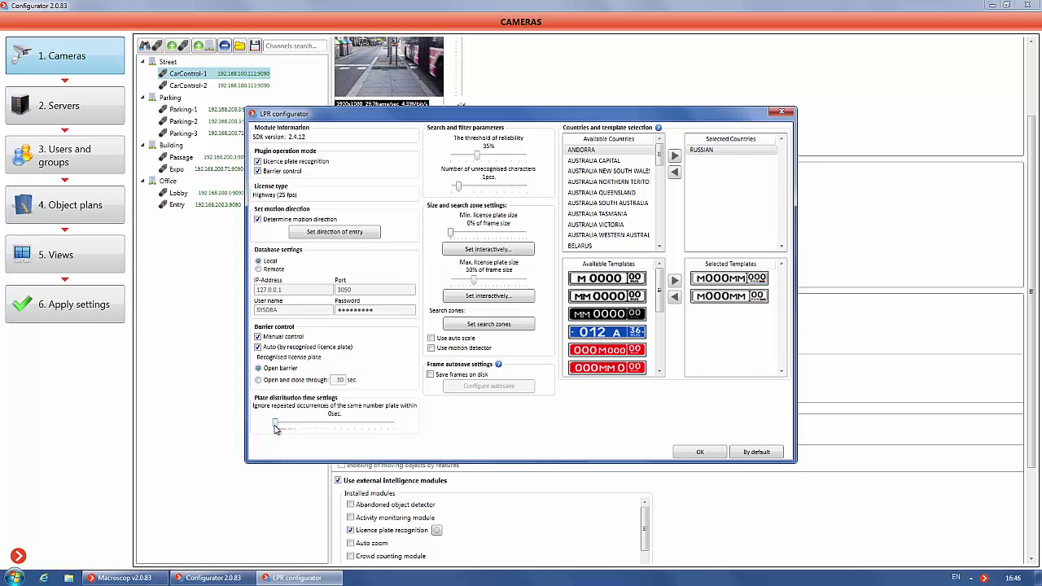
Ignore repeated plates within 3 seconds and set the reliability threshold to 35%
left_click_drag(275, 430, 276, 429)
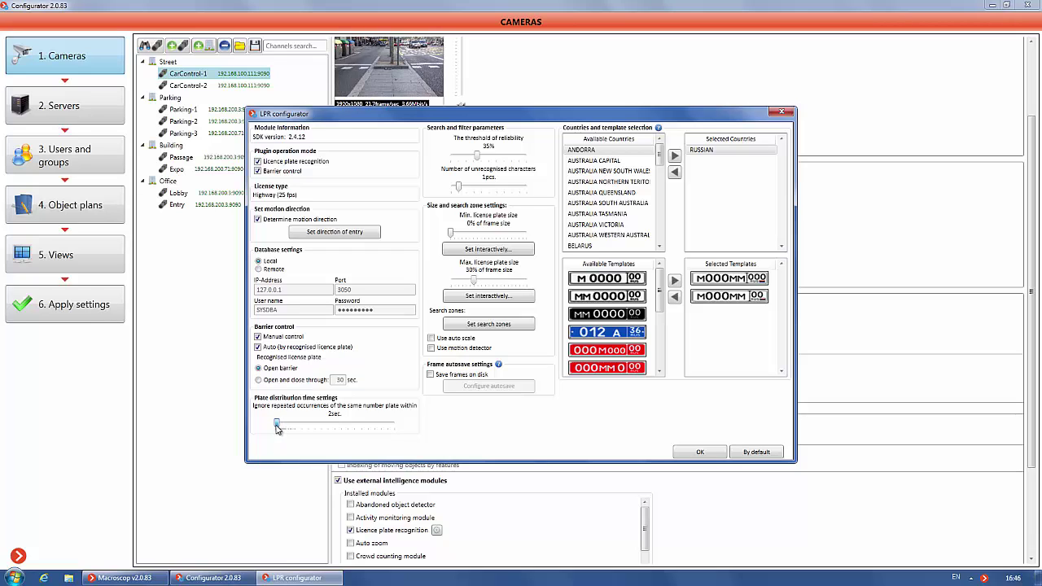
left_click_drag(277, 429, 278, 430)
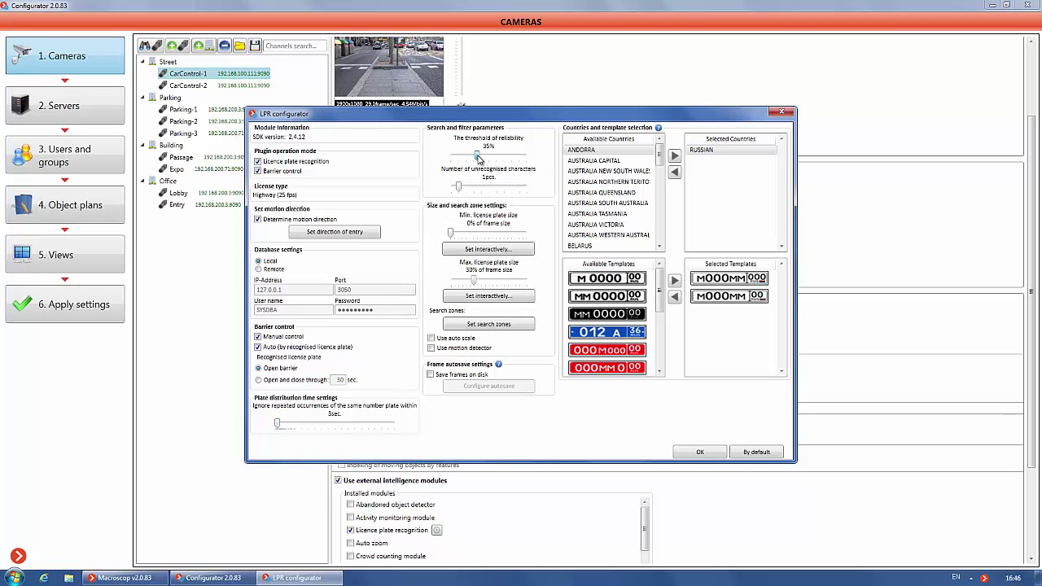
left_click_drag(478, 159, 462, 191)
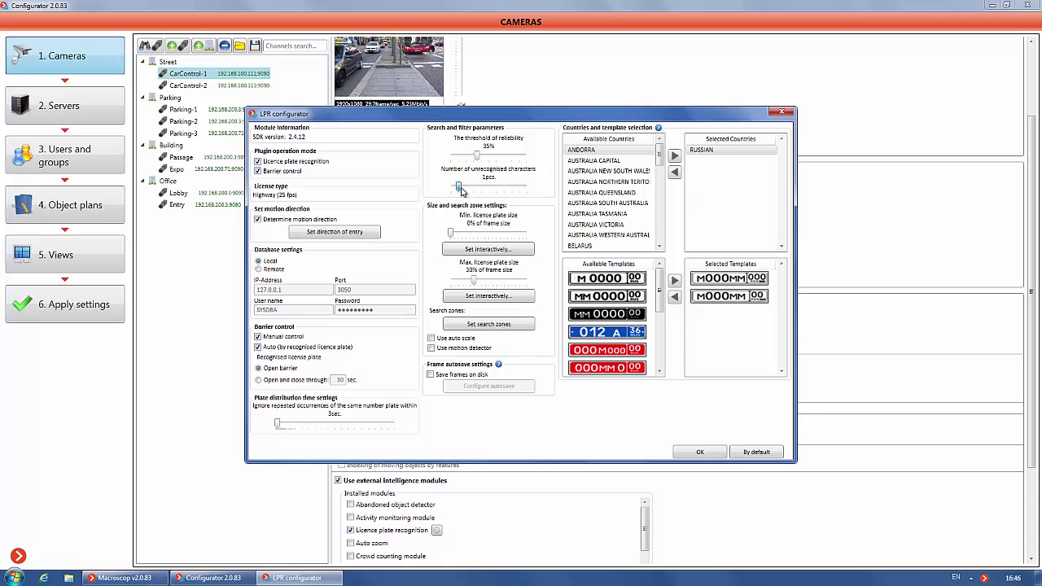
Set the 2% minimum plate size by outlining a plate on frozen video
left_click(485, 251)
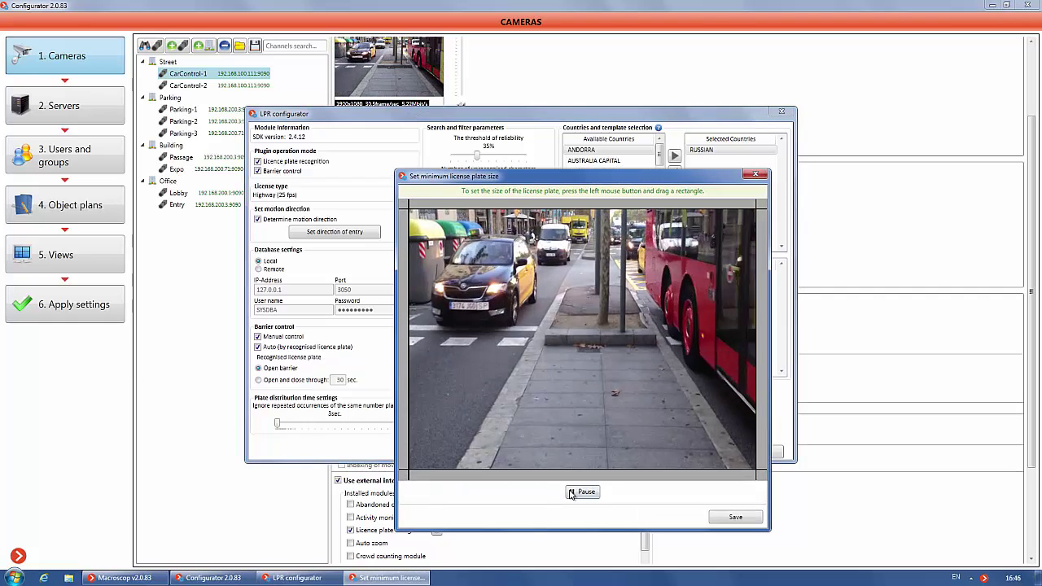
left_click(583, 492)
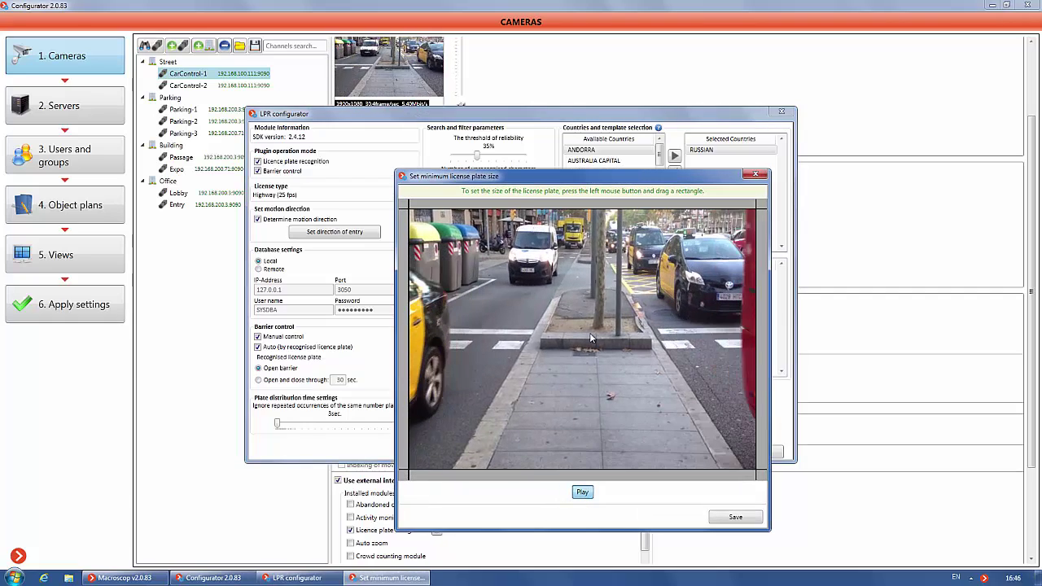
left_click_drag(568, 242, 572, 249)
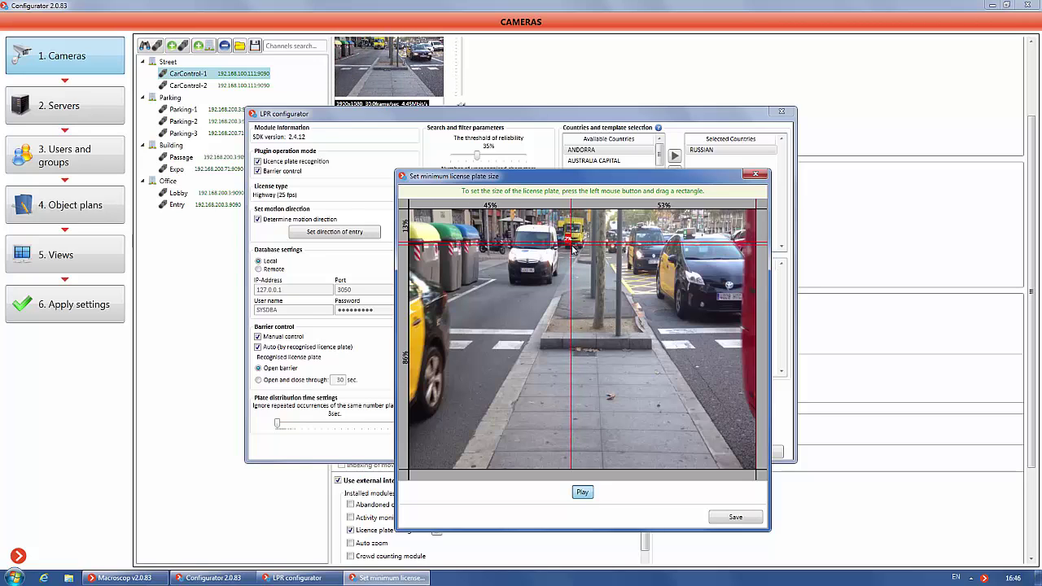
left_click(731, 518)
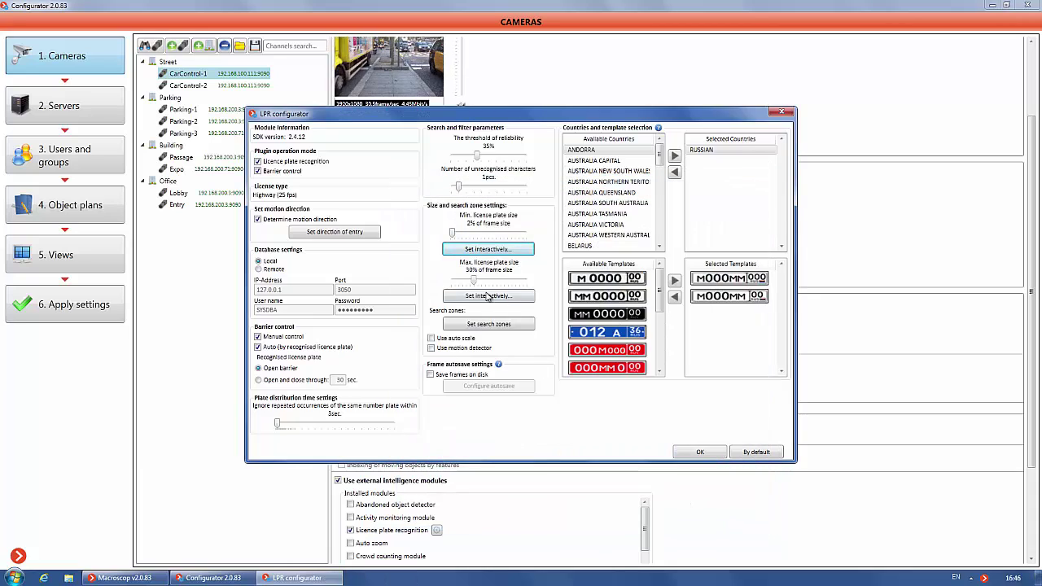
Set the maximum plate size to 17% by outlining the left car's plate
left_click(489, 297)
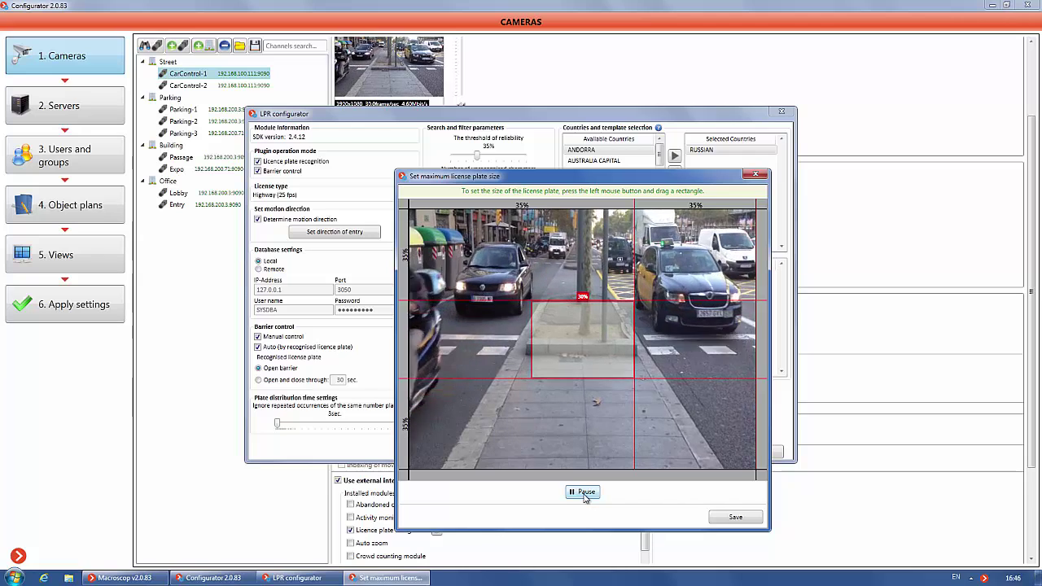
left_click(585, 494)
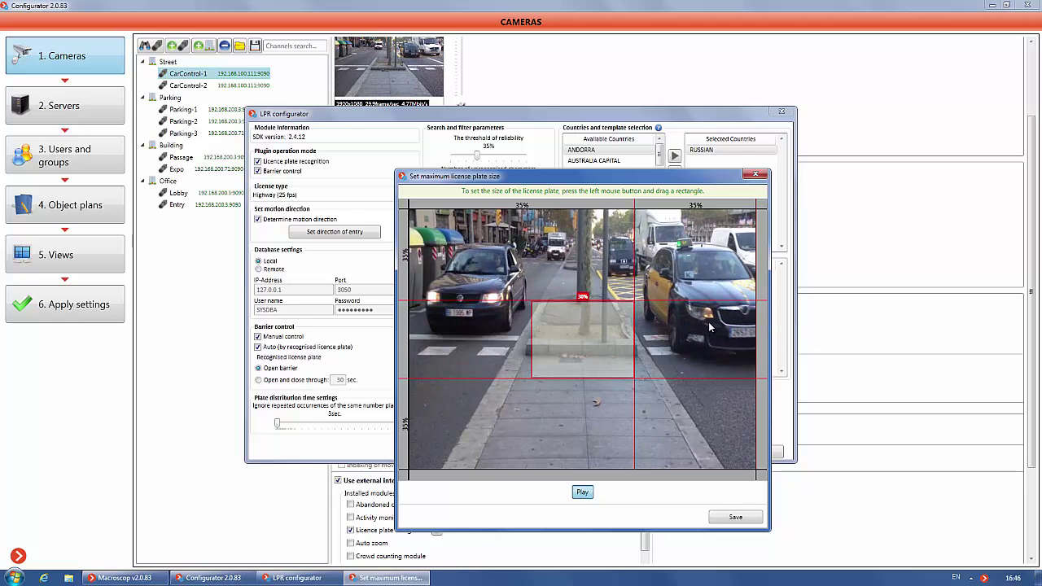
left_click_drag(704, 325, 757, 346)
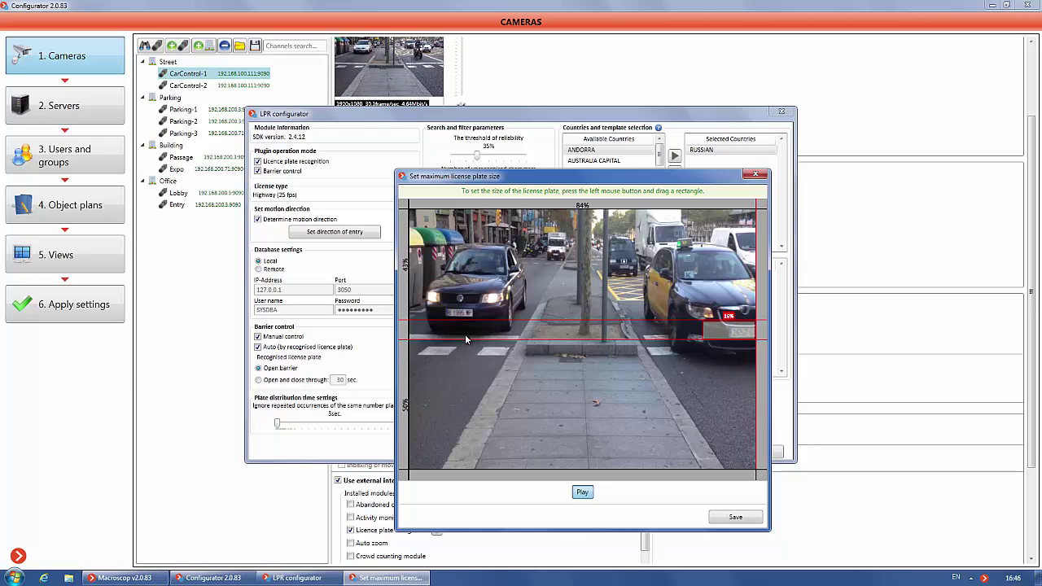
left_click_drag(421, 309, 479, 330)
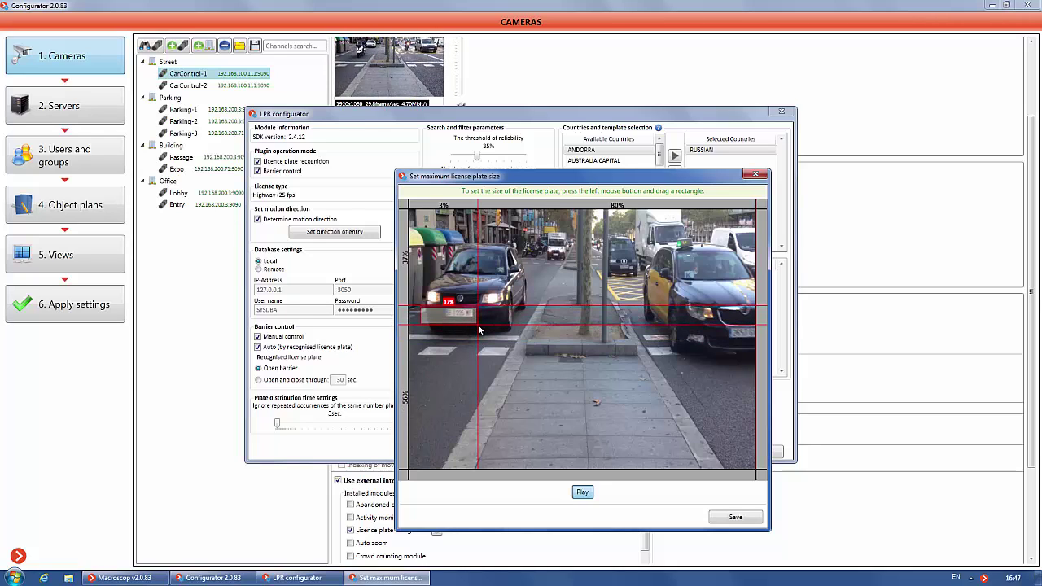
left_click(716, 520)
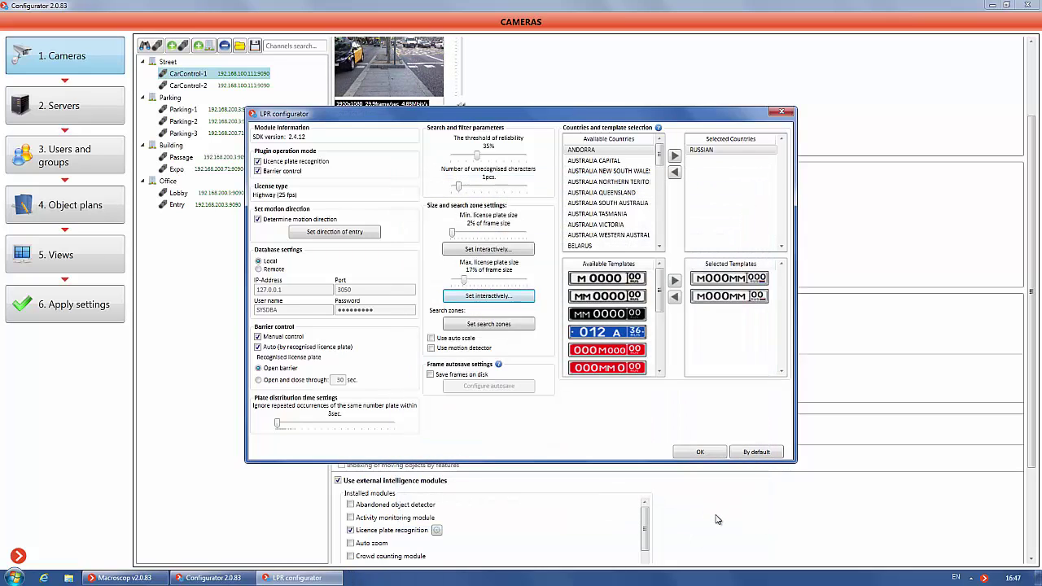
Draw the plate search zone as a rectangle across nearly the whole frame and save it
left_click(488, 324)
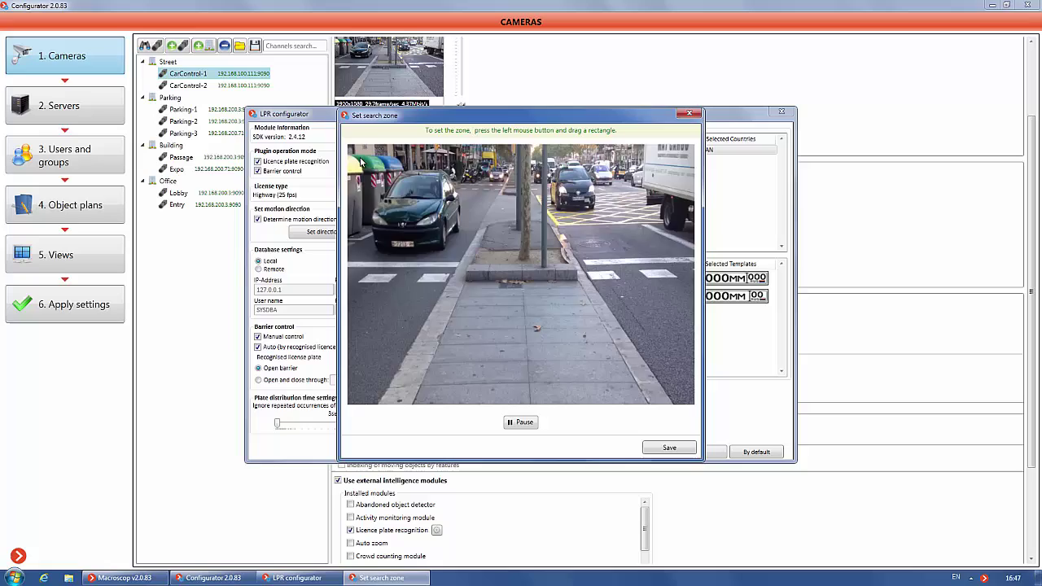
left_click_drag(351, 147, 696, 409)
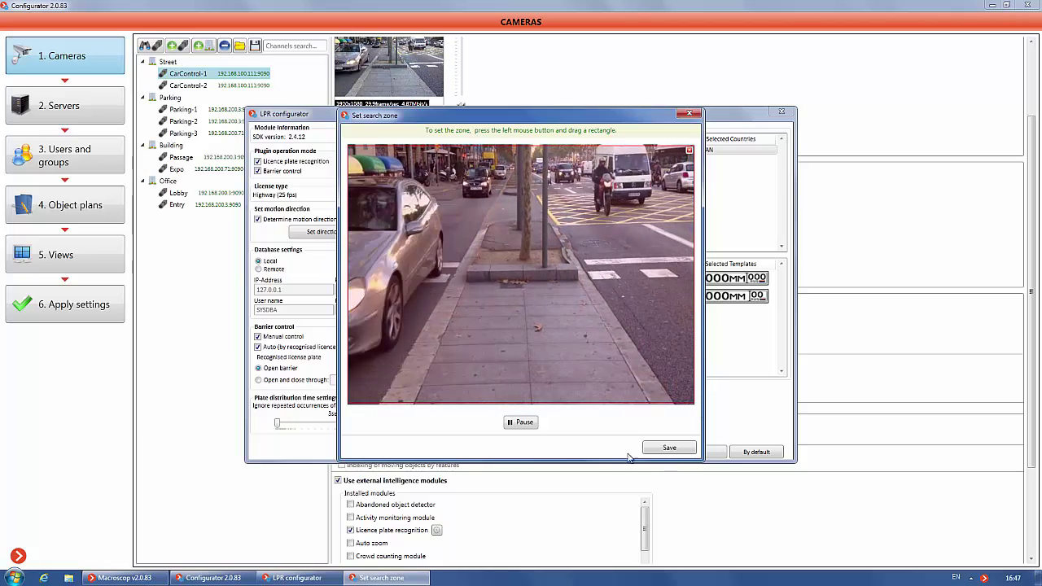
left_click(668, 448)
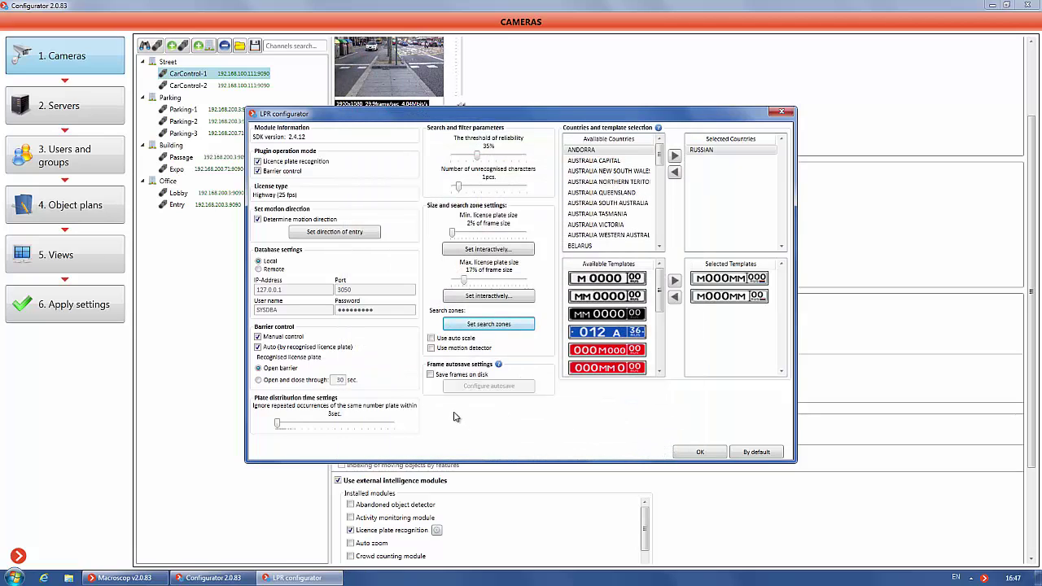
Leave frame saving off and remove RUSSIAN from the recognised countries
left_click(430, 378)
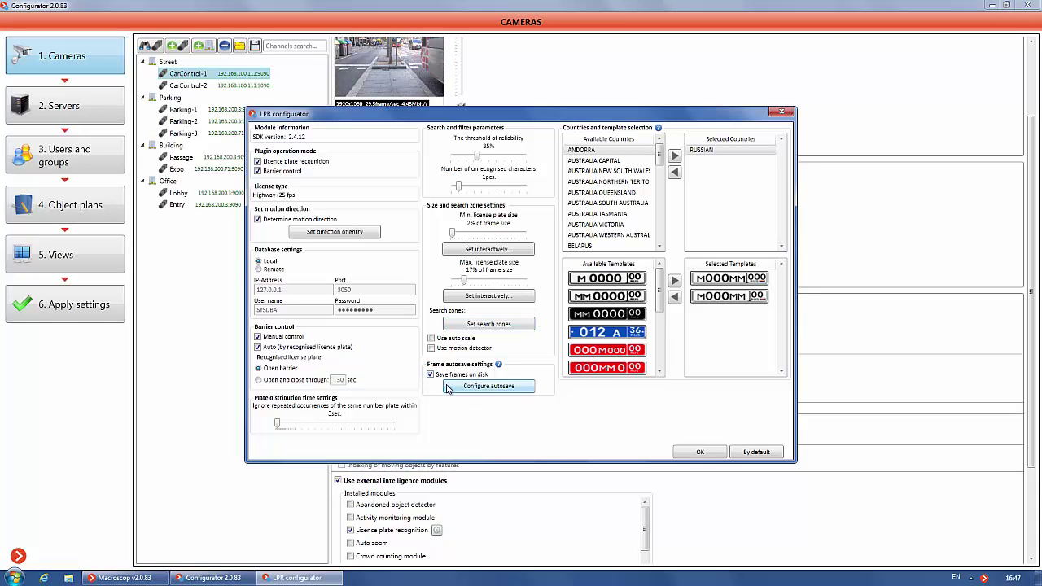
left_click(430, 375)
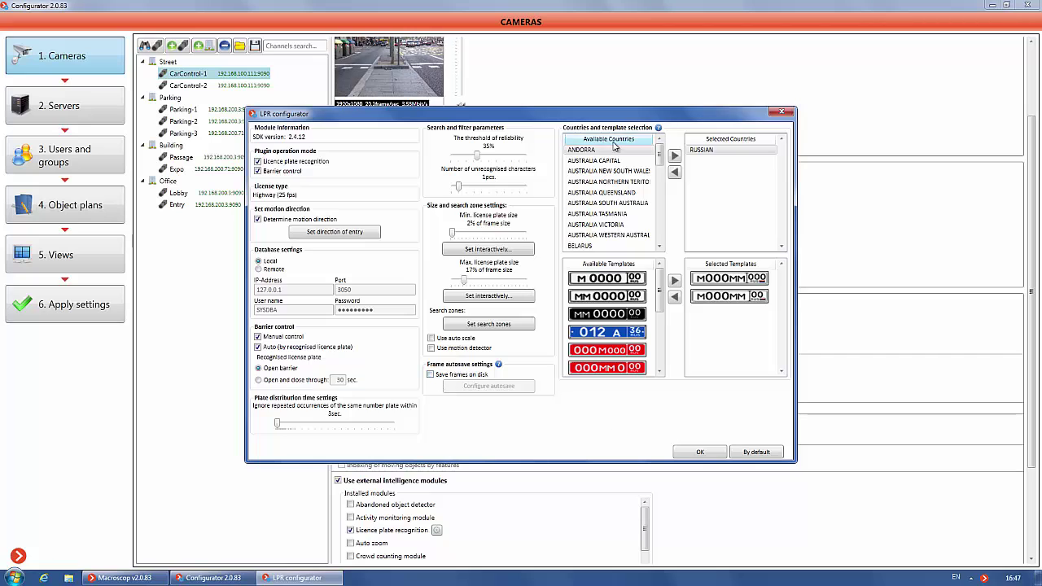
left_click(675, 174)
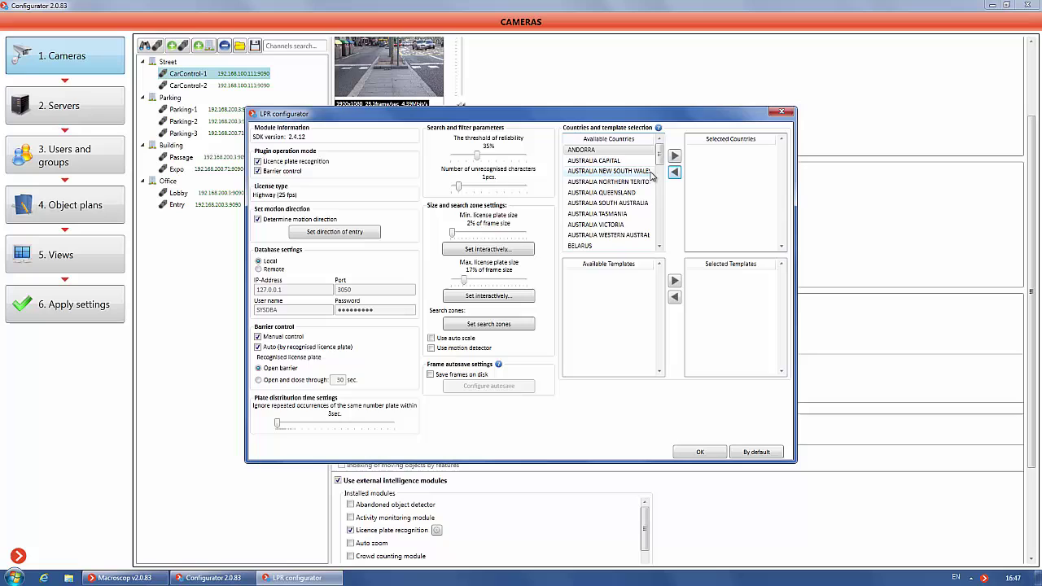
left_click_drag(661, 160, 666, 228)
Add SPAIN, PORTUGAL, FRANCE and ANDORRA to the recognised countries
left_click(582, 234)
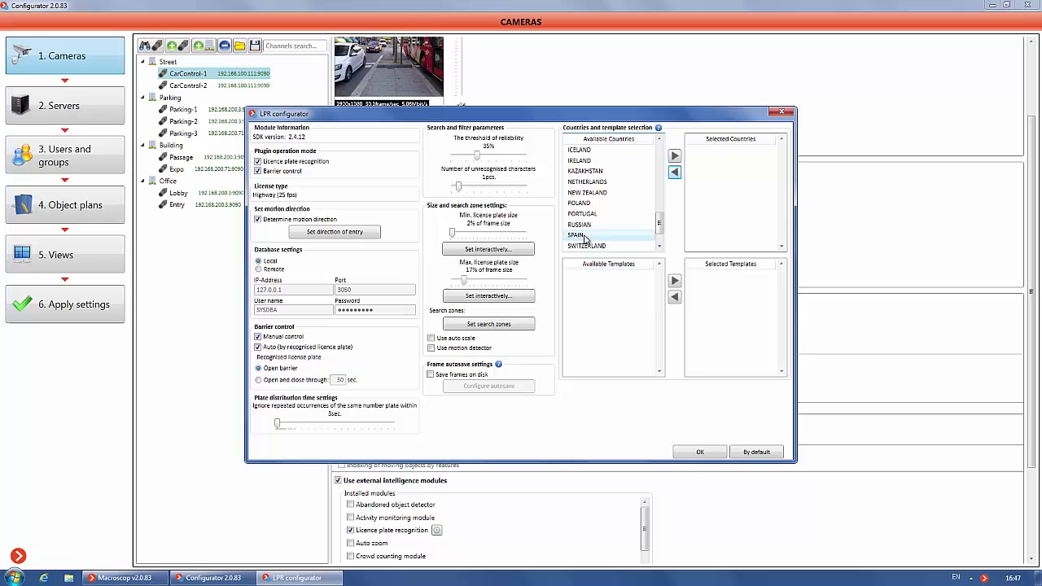
left_click(675, 157)
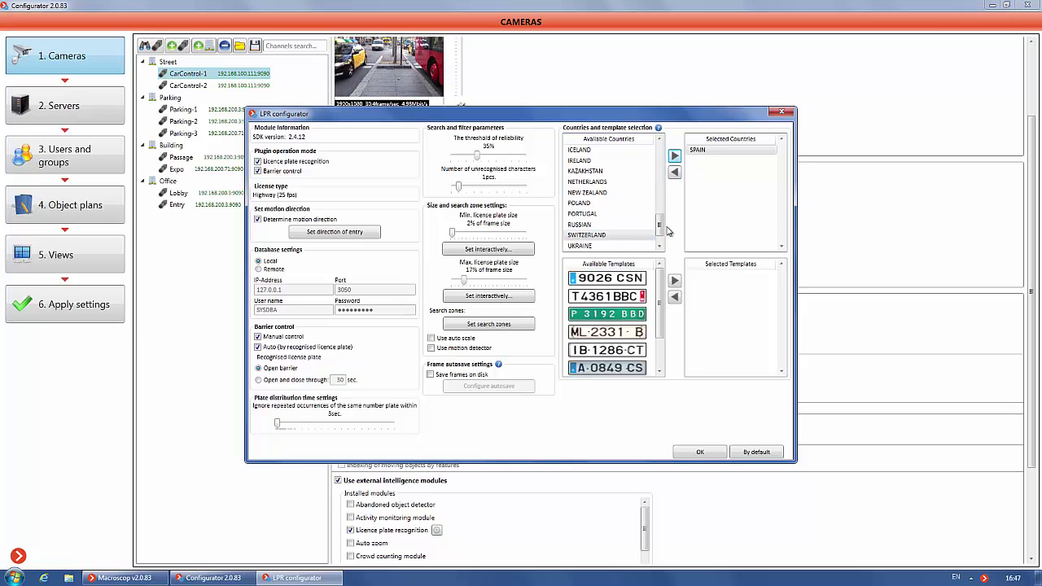
left_click(602, 214)
left_click(675, 156)
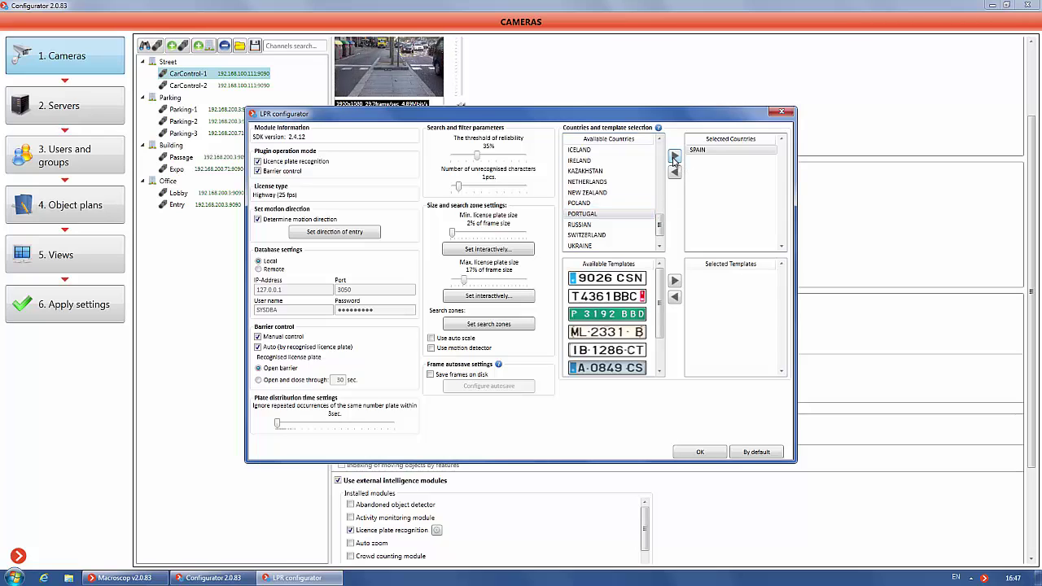
left_click_drag(664, 223, 662, 218)
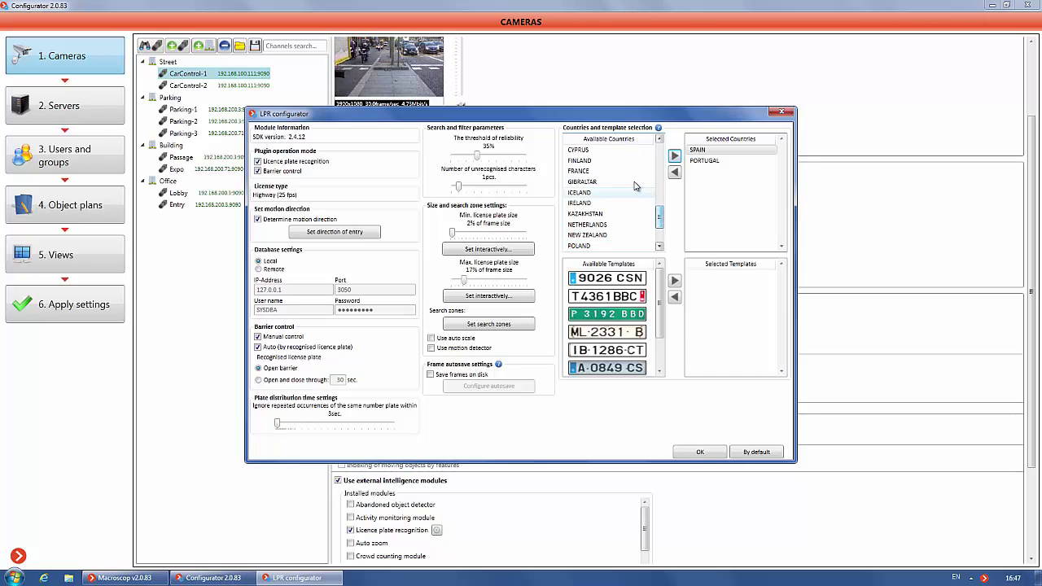
left_click(579, 171)
left_click(676, 156)
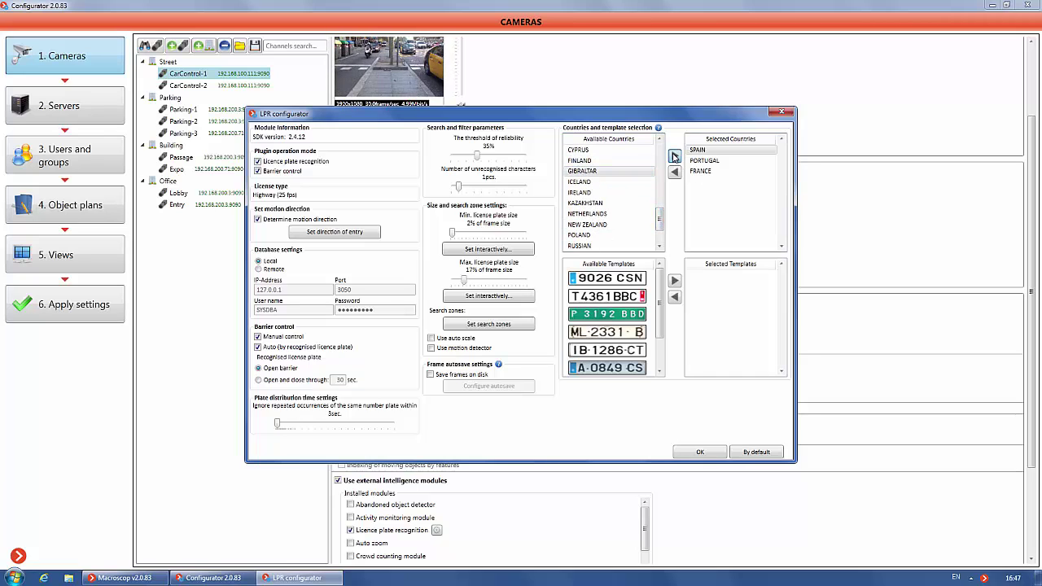
scroll(603, 155, "up", 6)
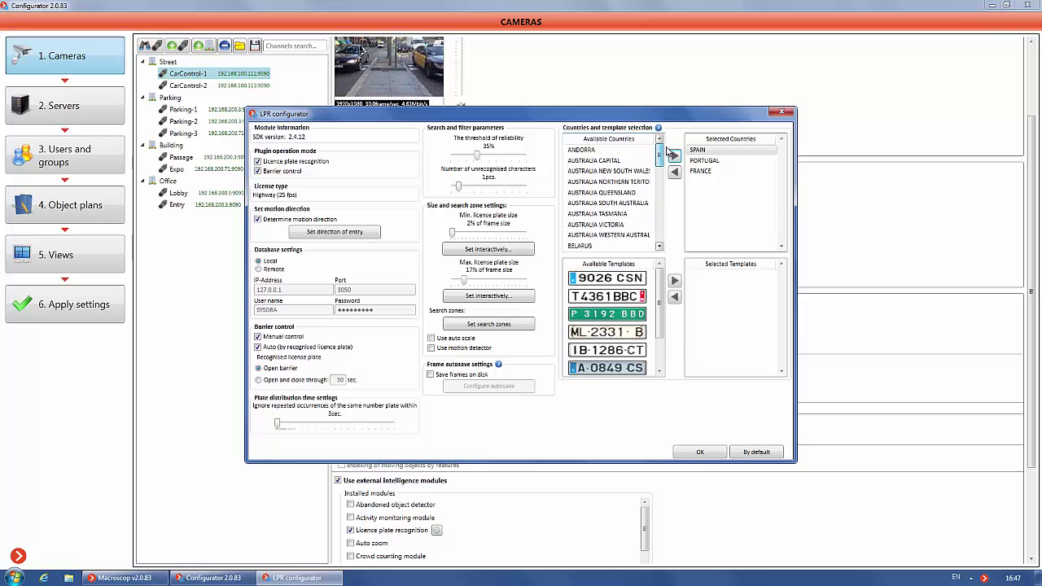
left_click(581, 150)
left_click(675, 157)
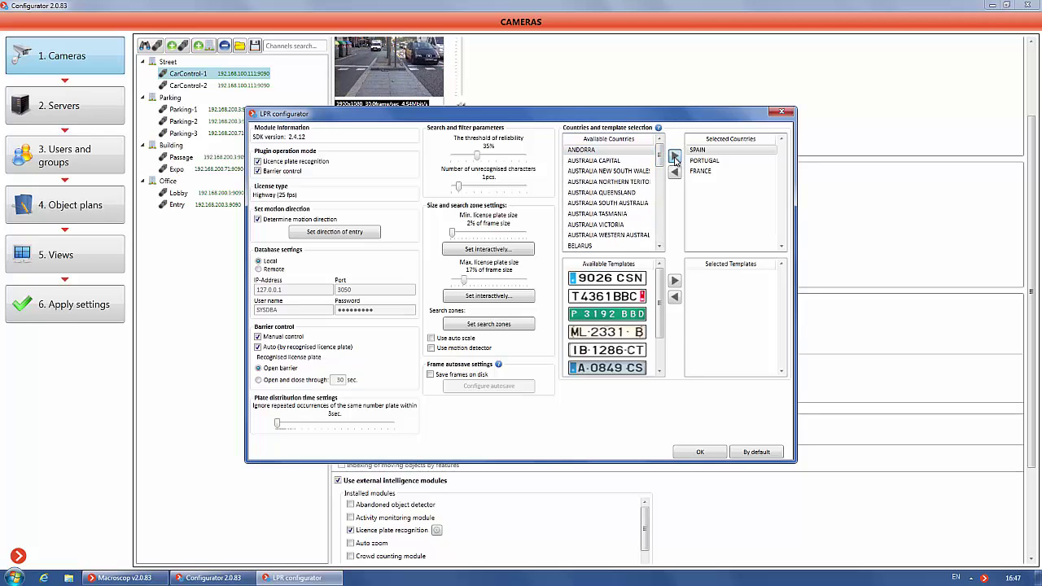
left_click(705, 161)
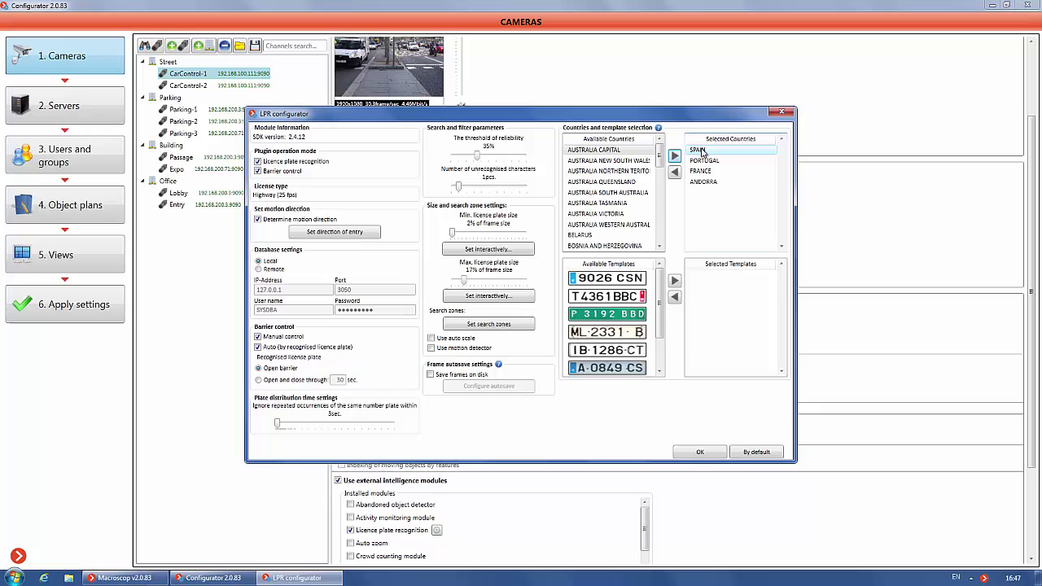
left_click(701, 152)
Add Spanish templates 9026 CSN and A-0849 CS, and Portuguese 12-BC-07 and P-76331
left_click(604, 282)
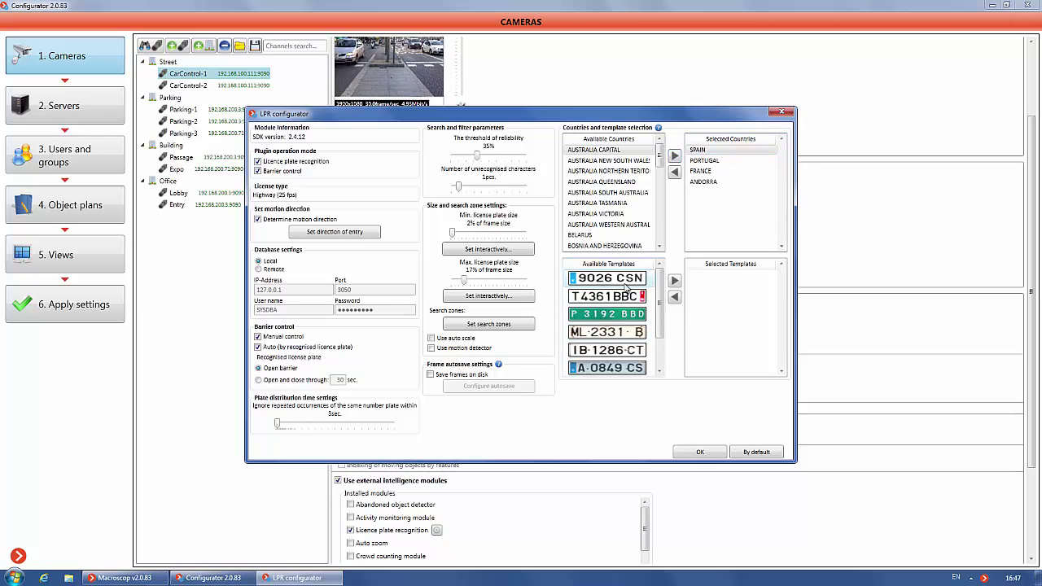
left_click(675, 282)
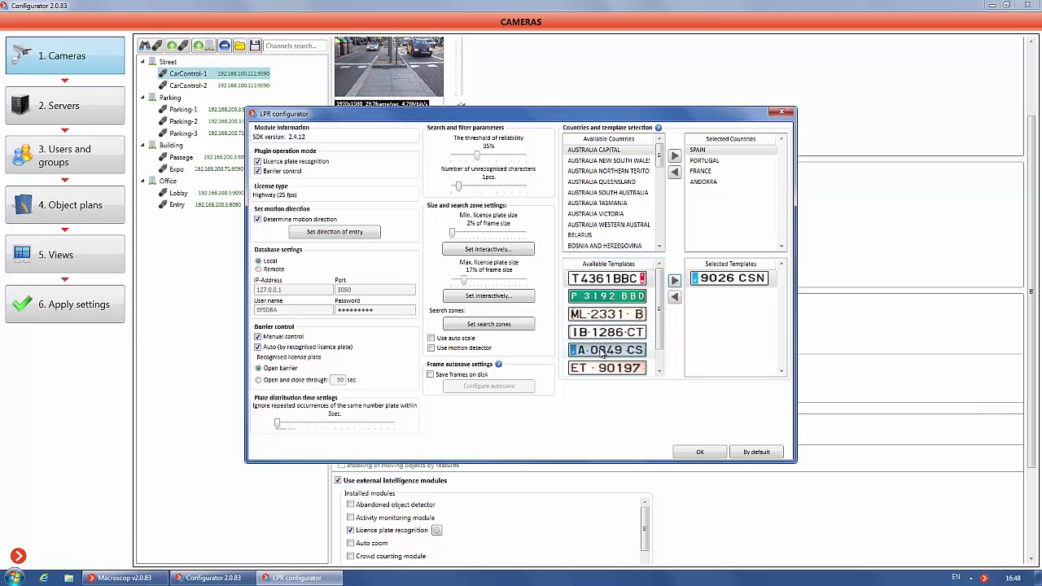
left_click(674, 280)
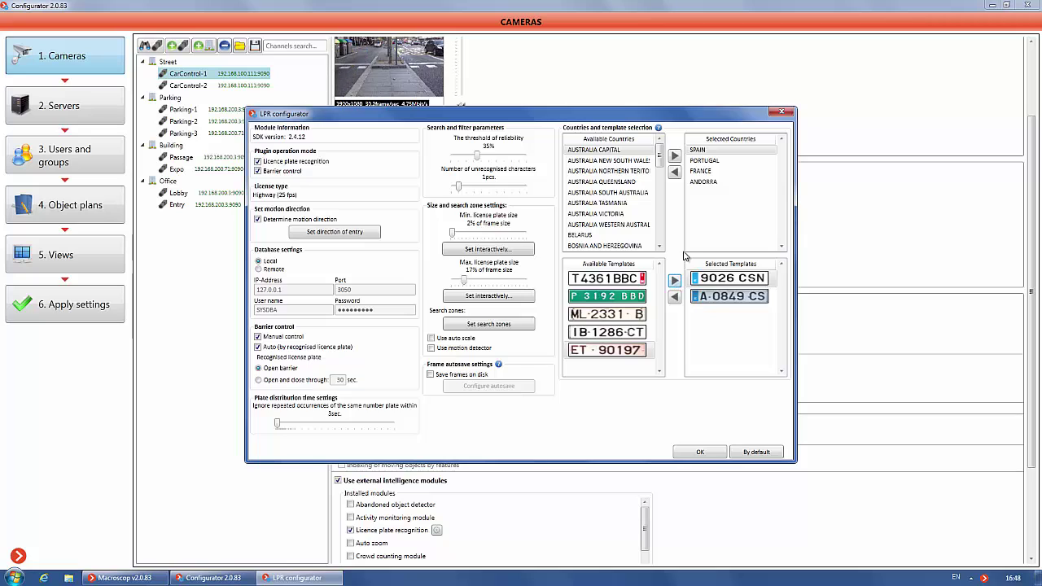
left_click(704, 161)
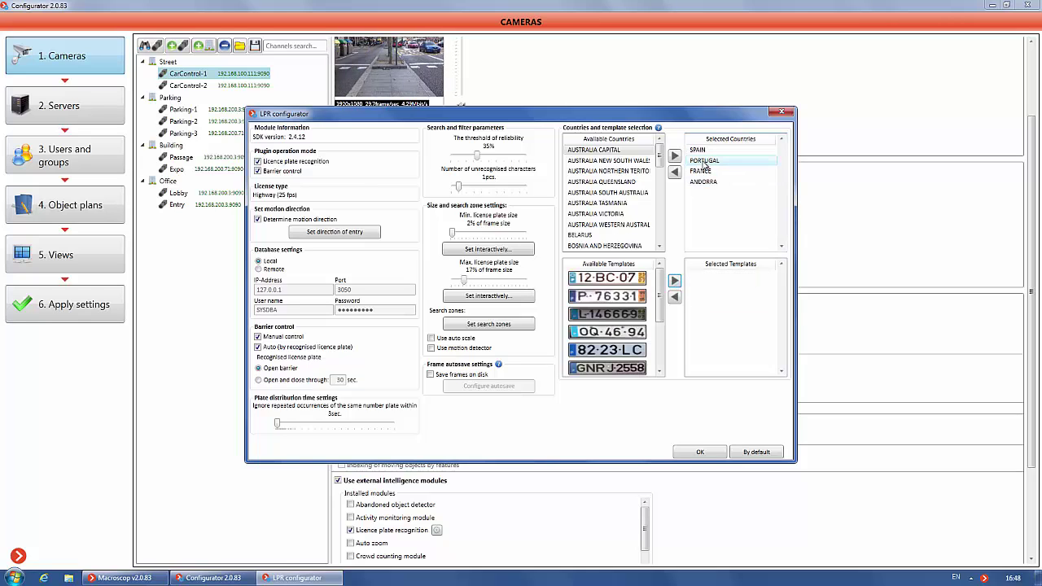
left_click(592, 281)
left_click(675, 280)
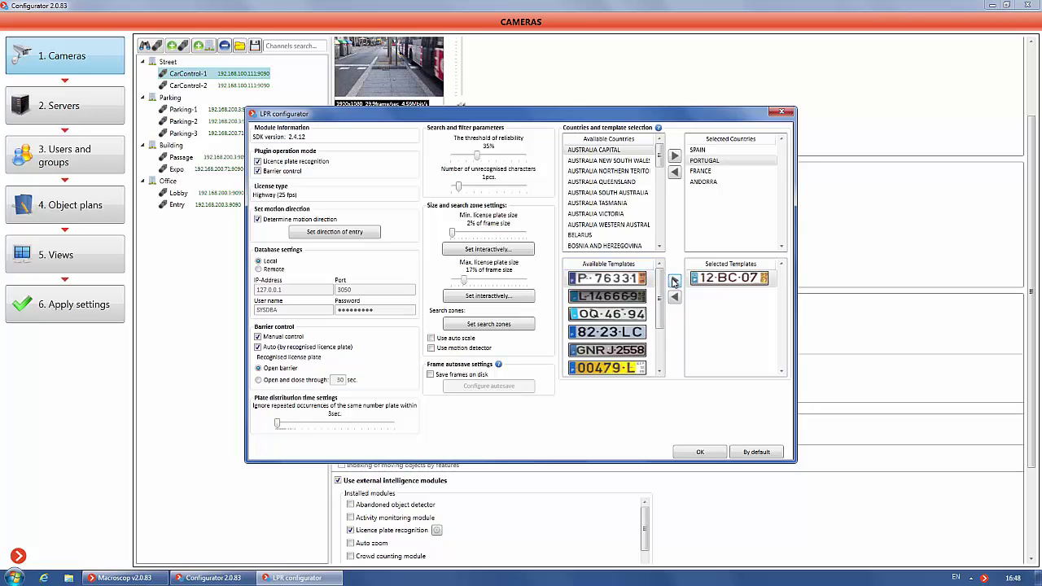
left_click(675, 280)
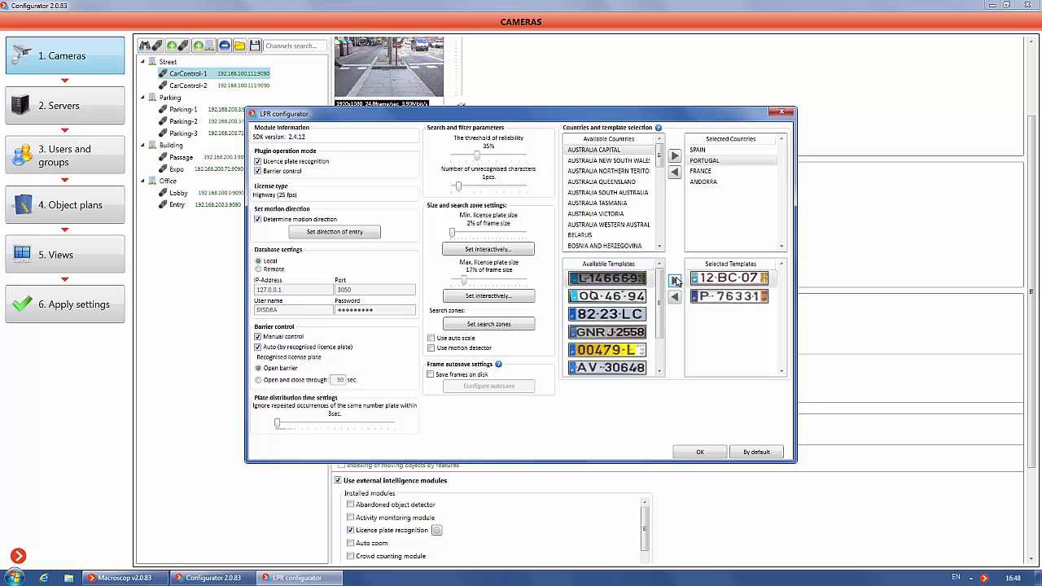
Add French templates BA-378-SE, 9785 VE 66, 1251 HR 2B and Andorran K 8046, then accept
left_click(702, 173)
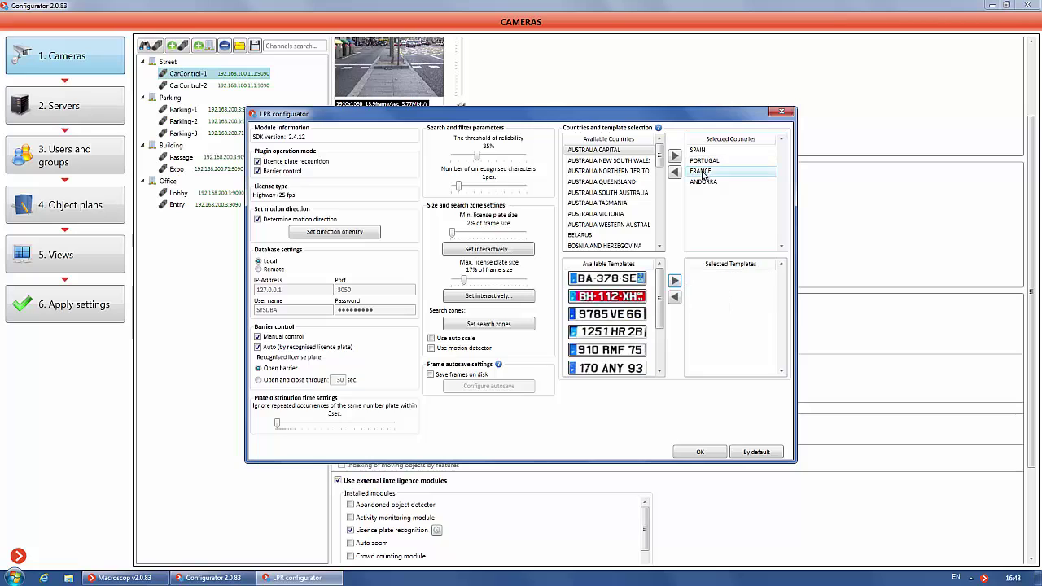
left_click(592, 281)
left_click(675, 280)
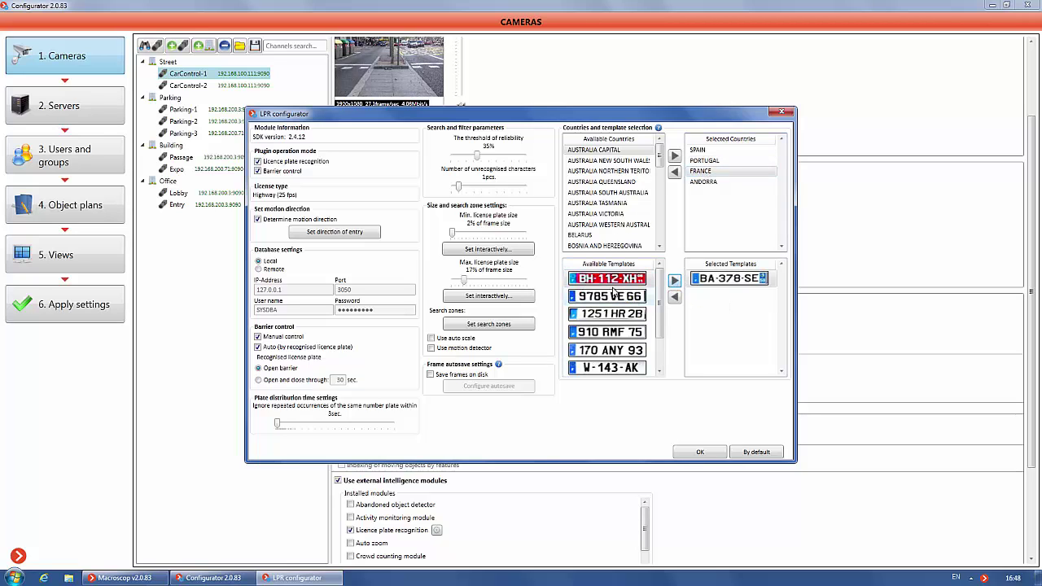
left_click(675, 281)
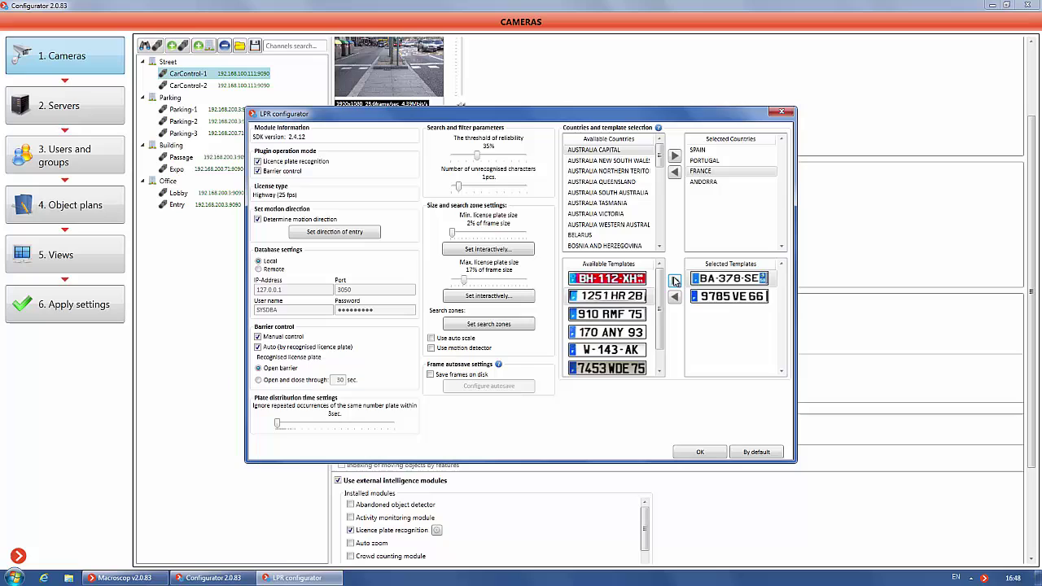
left_click(674, 281)
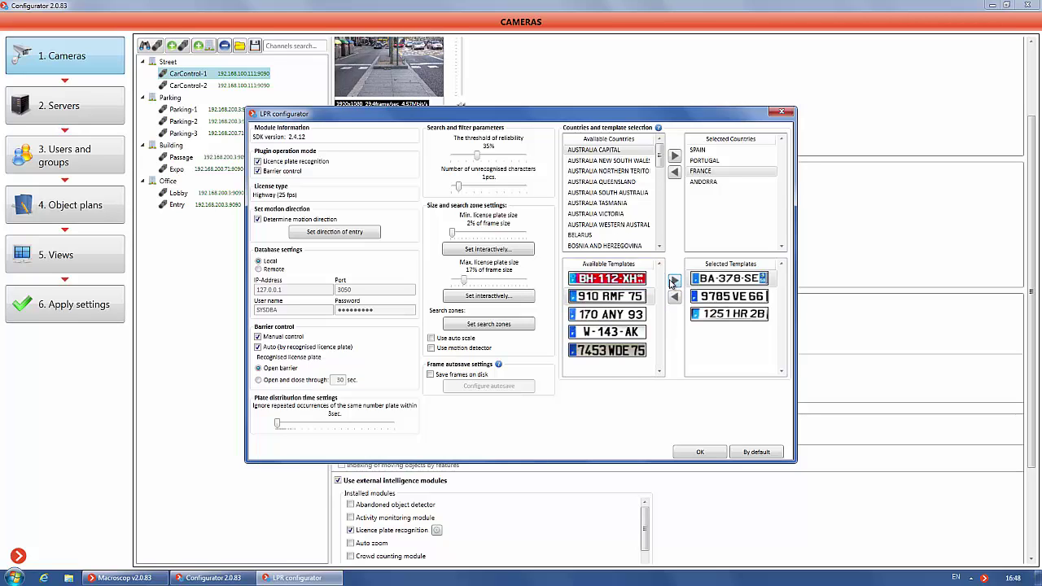
left_click(702, 182)
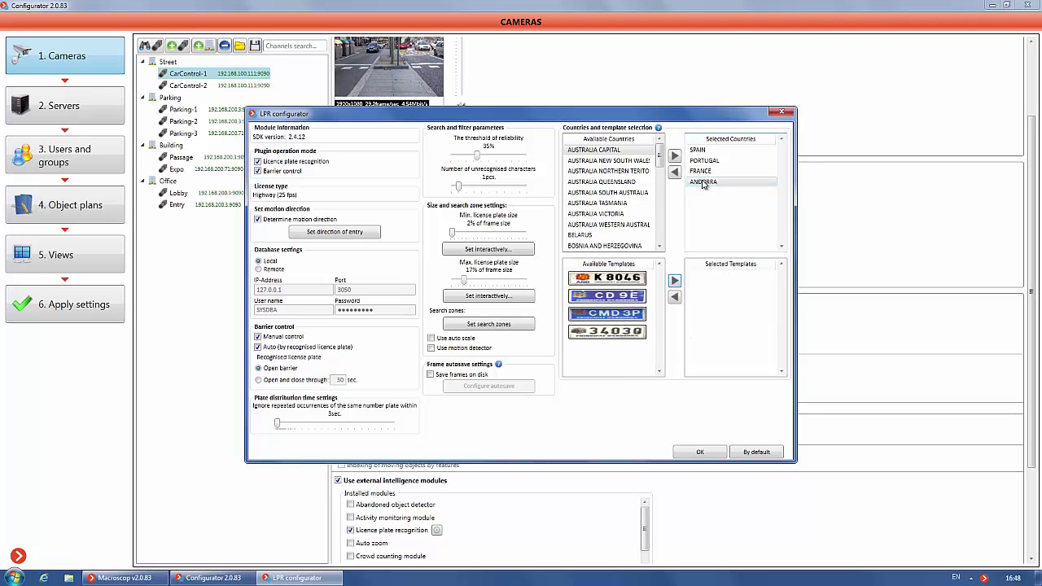
left_click(609, 282)
left_click(675, 281)
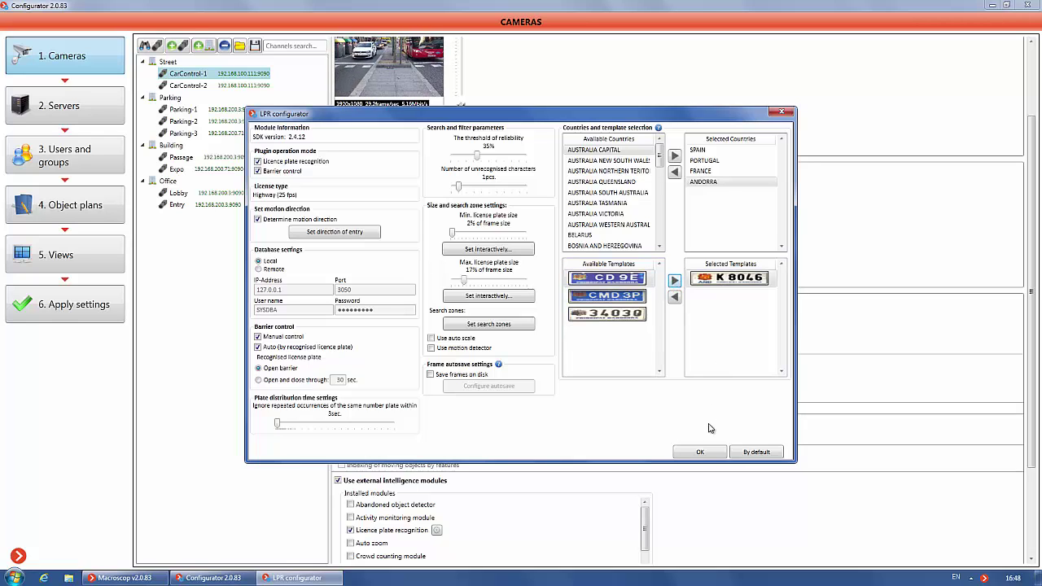
left_click(700, 453)
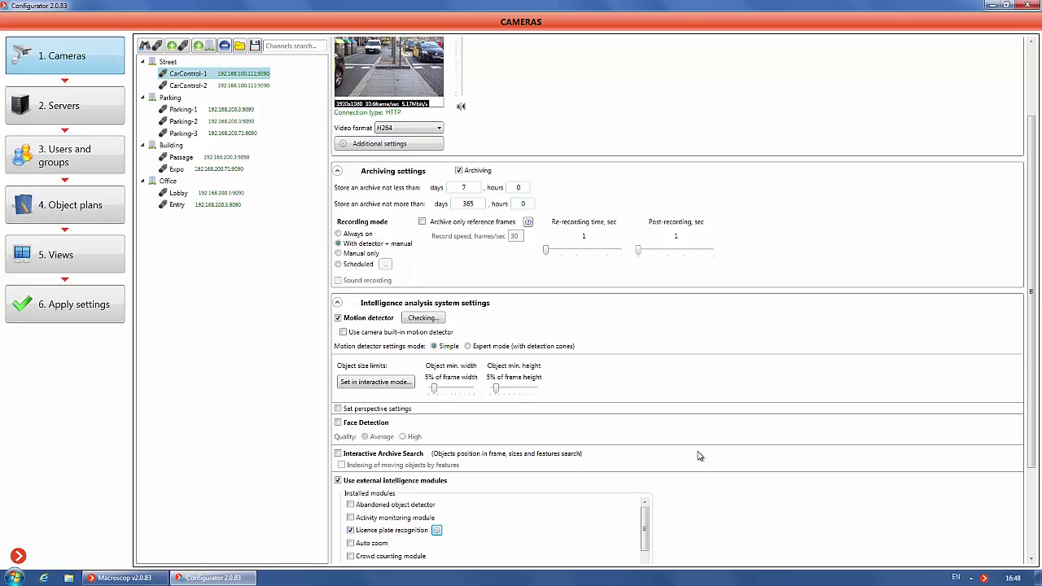
Select CarControl-2 in the channel tree to show its settings
left_click(188, 86)
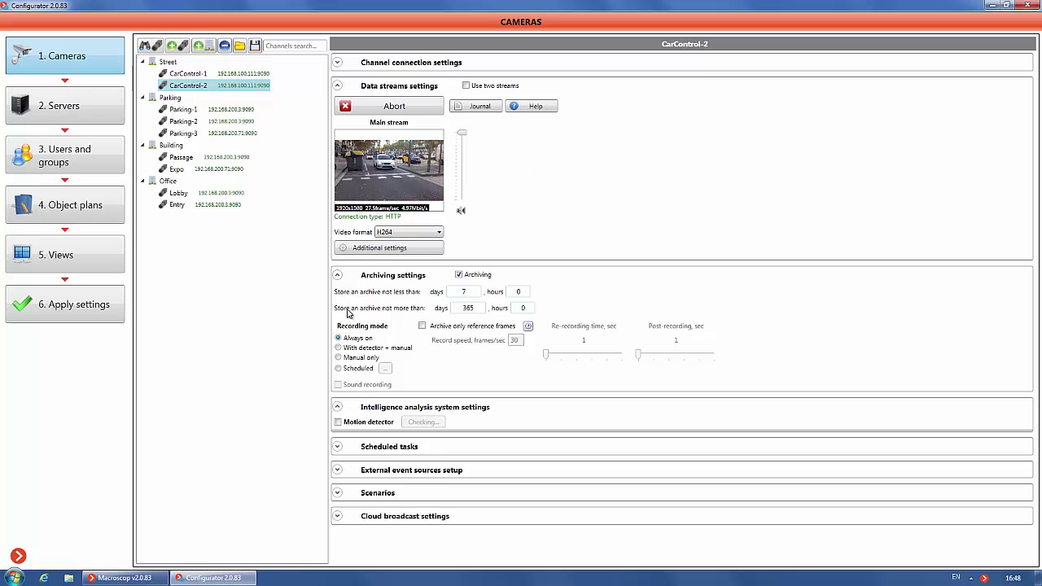
Record CarControl-2 on detector or manual trigger, enable expert-mode motion detection with a wider zone brush
left_click(339, 349)
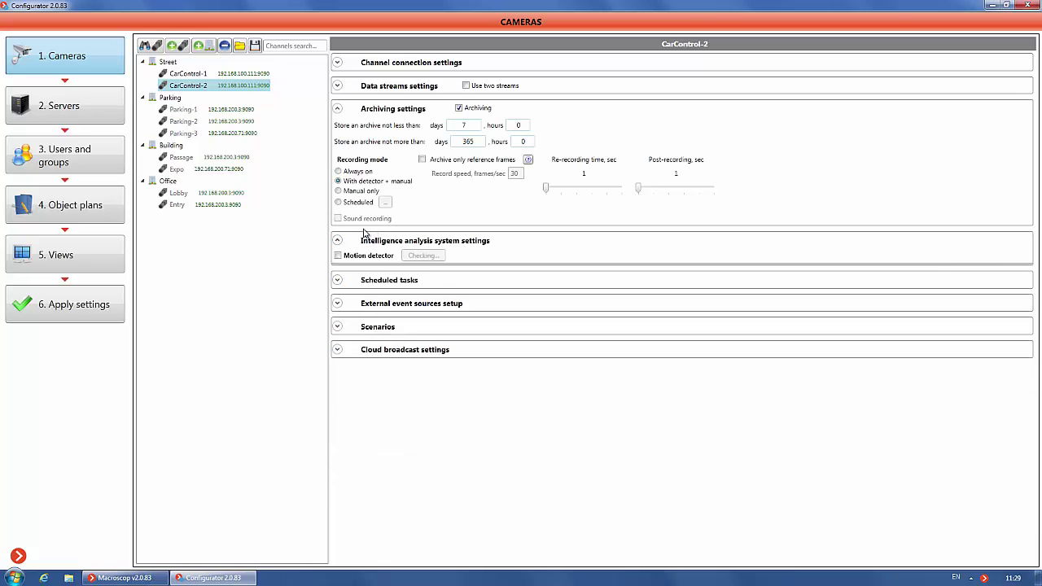
left_click(338, 257)
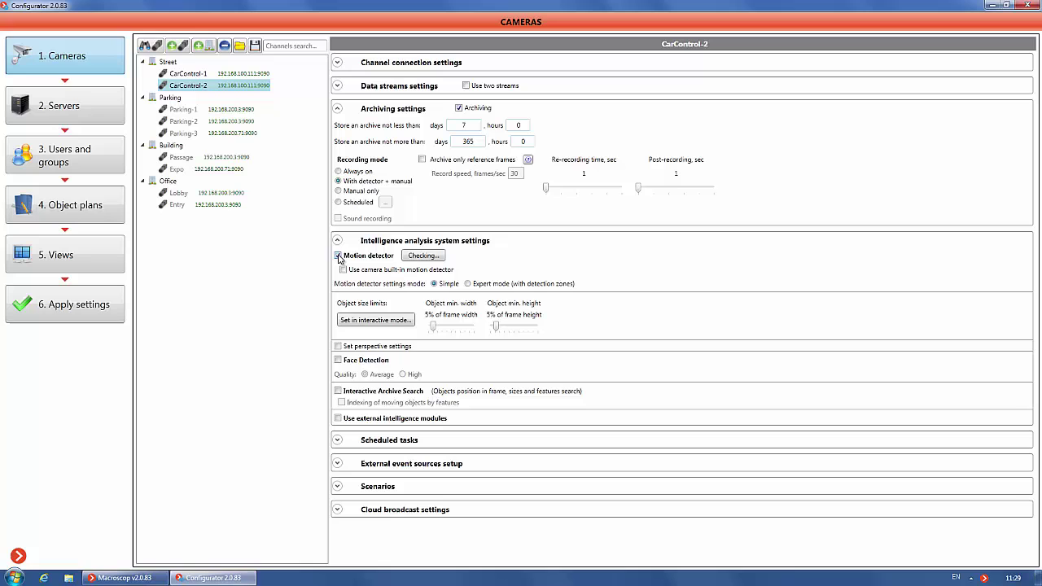
left_click(468, 284)
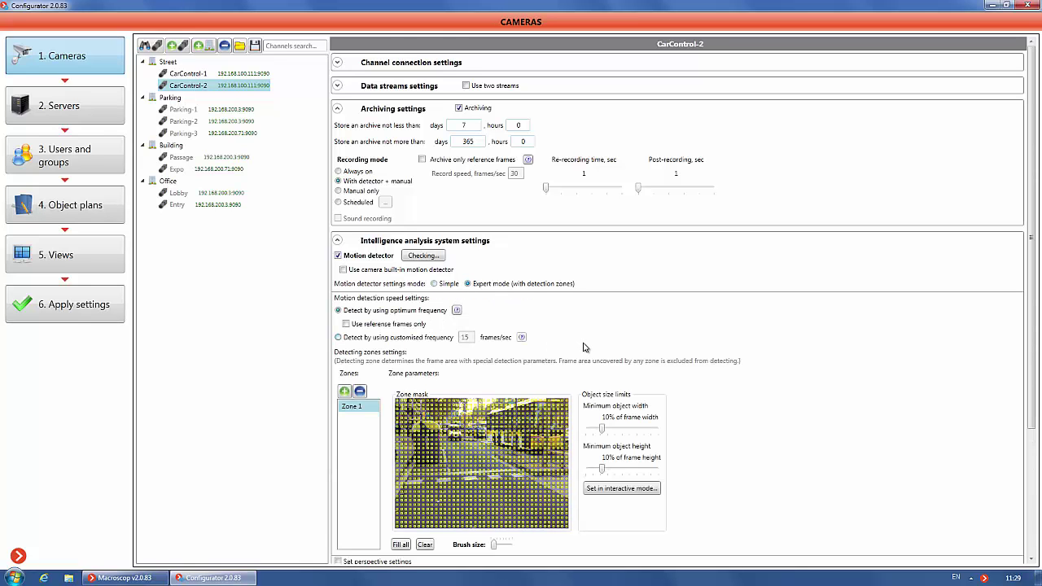
scroll(583, 348, "down", 3)
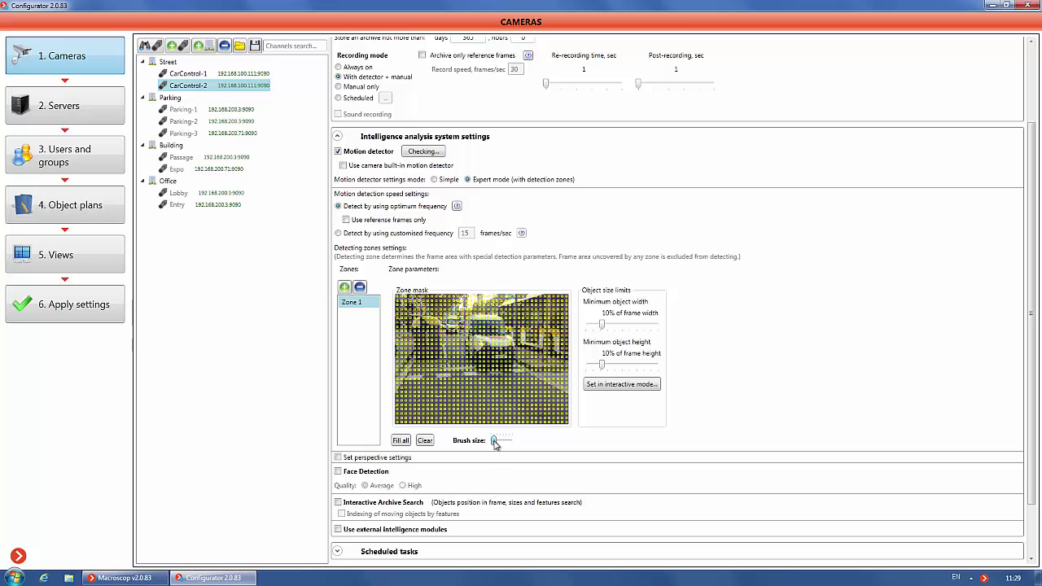
left_click_drag(495, 444, 502, 444)
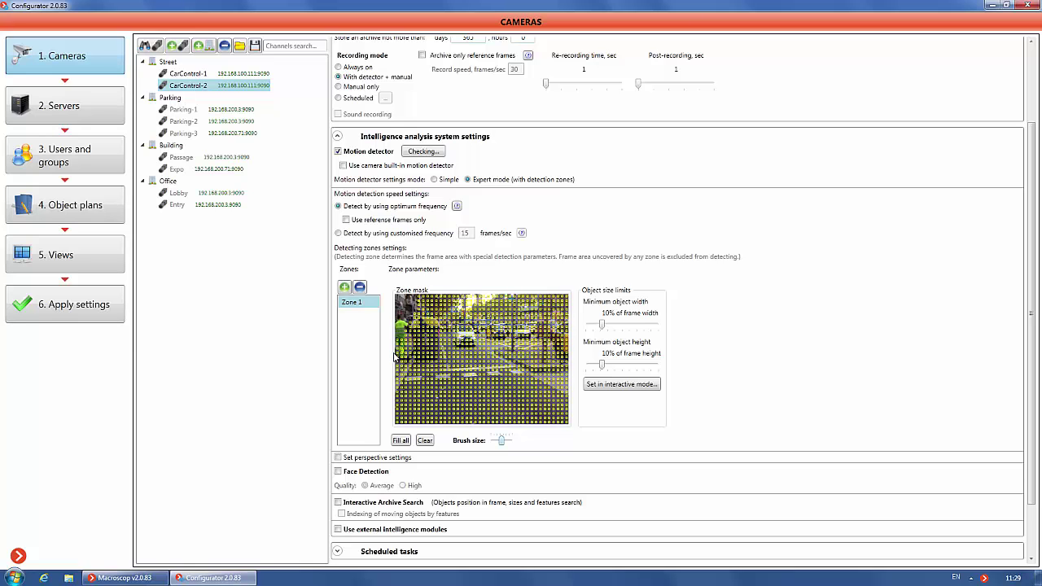
left_click(619, 384)
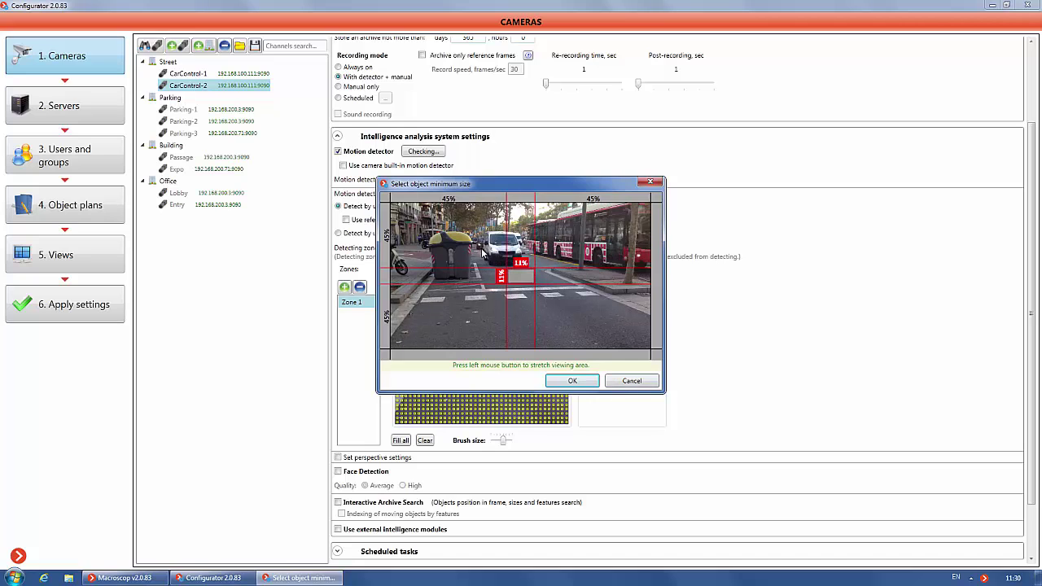
Resize Zone 1's minimum object box to 5% of frame width and height and confirm
scroll(491, 250, "down", 3)
scroll(490, 250, "up", 1)
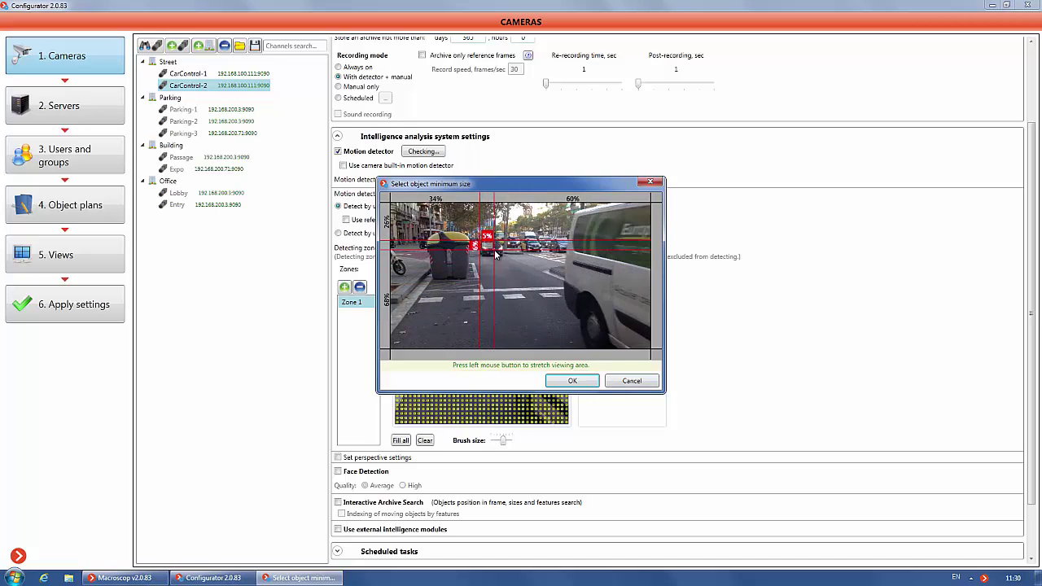
left_click(574, 382)
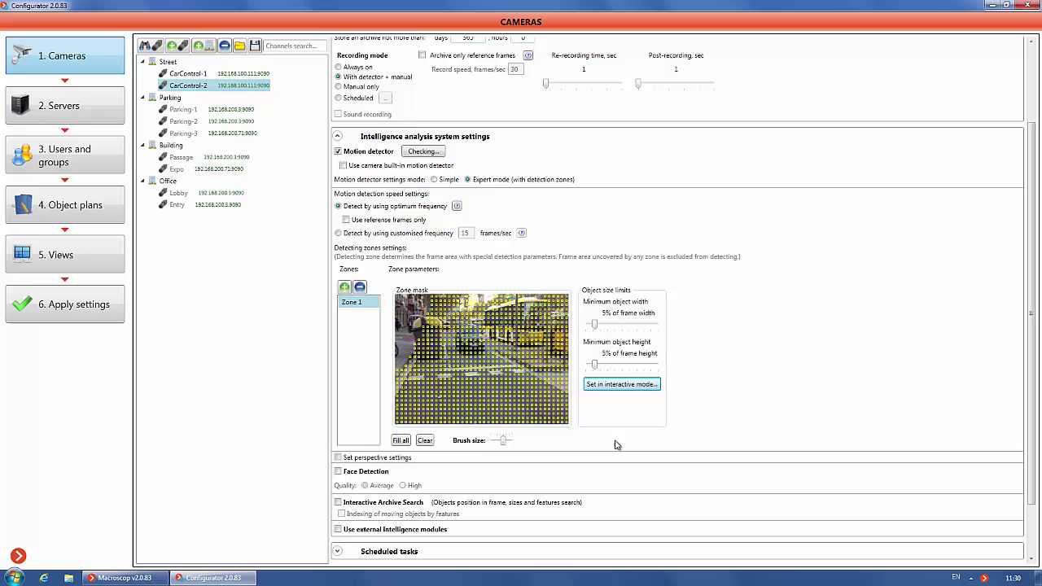
Enable external intelligence modules and licence plate recognition for CarControl-2
scroll(619, 446, "down", 2)
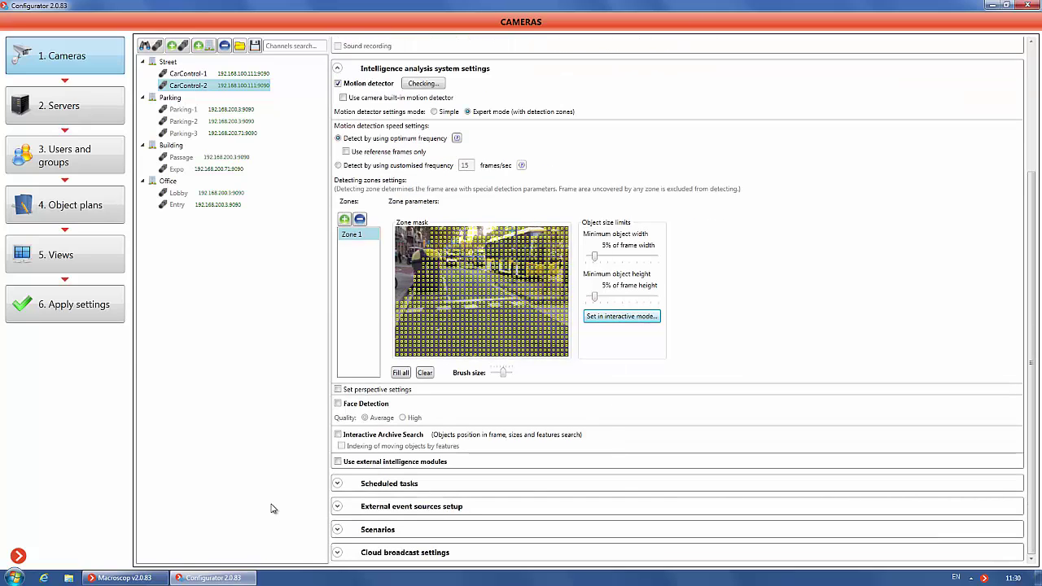
left_click(341, 461)
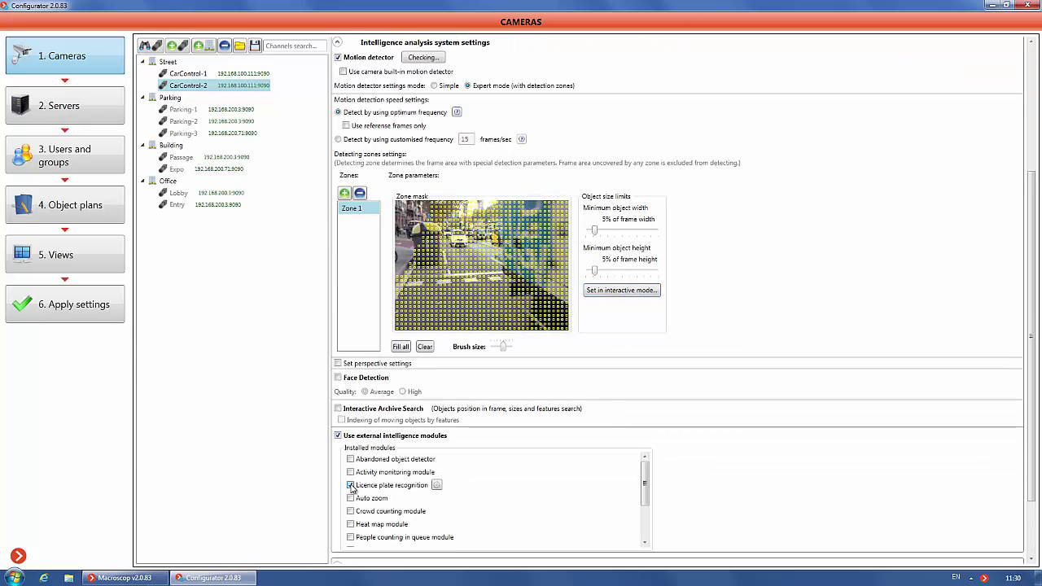
left_click(351, 486)
left_click(437, 485)
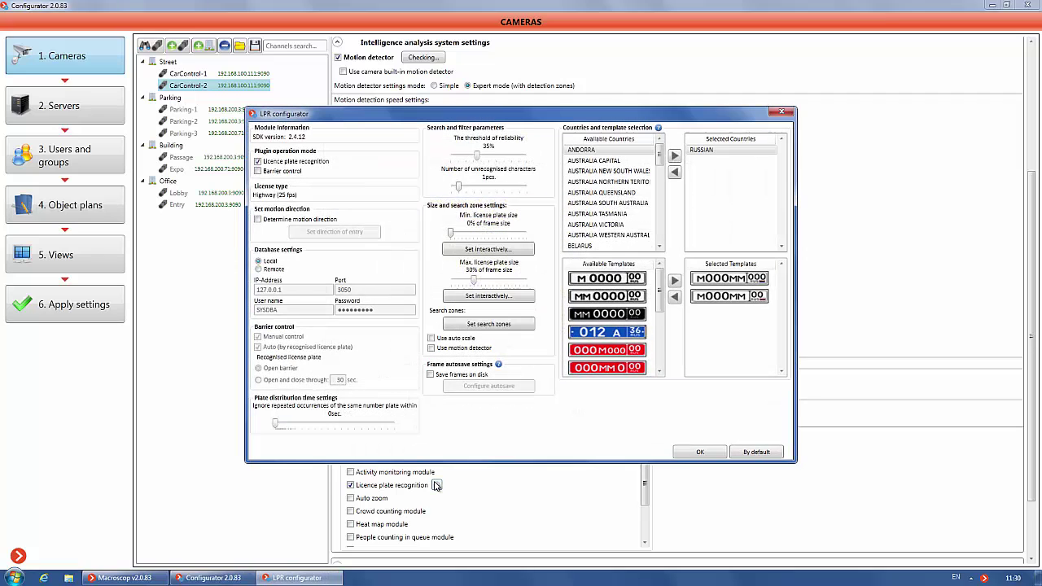
Turn on barrier control and motion direction detection with a down-right entry direction
left_click(258, 172)
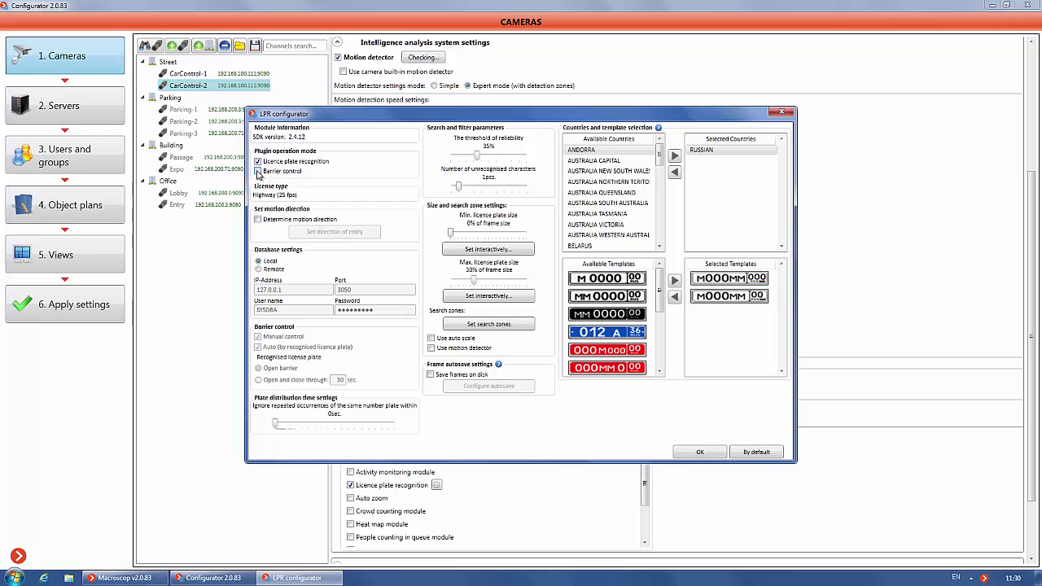
left_click(258, 220)
left_click(318, 234)
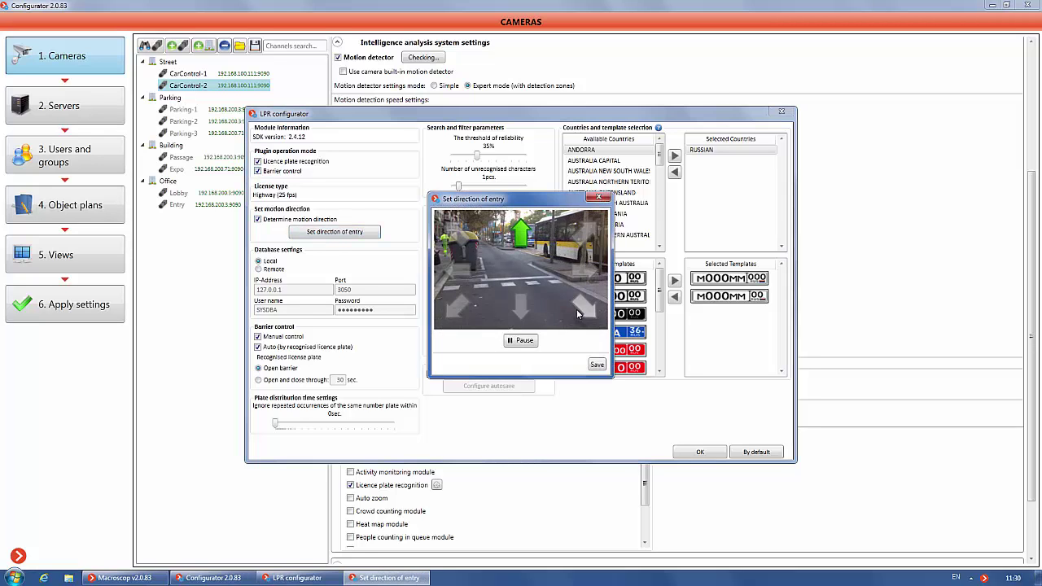
left_click(580, 309)
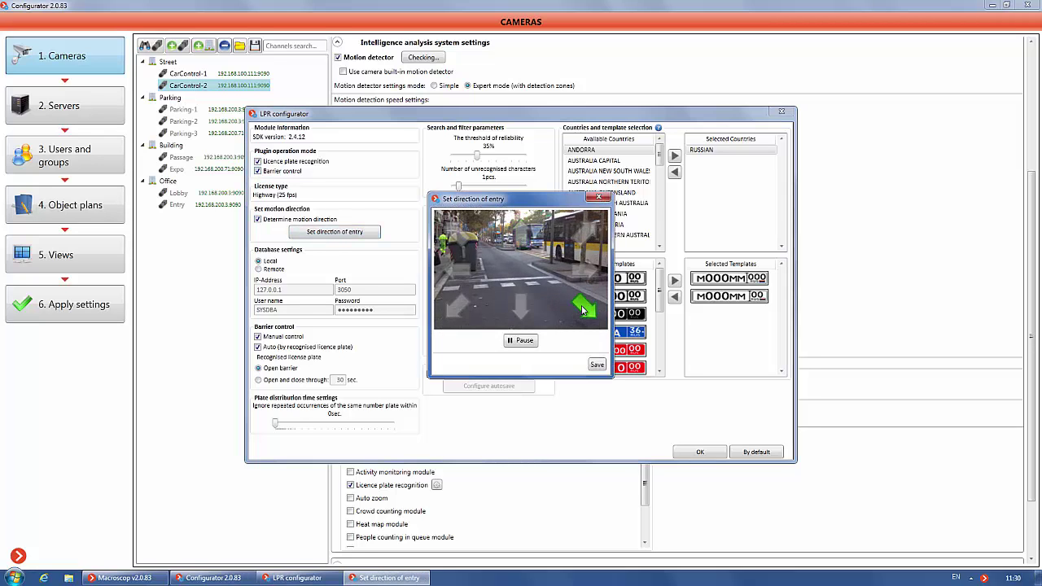
left_click(597, 366)
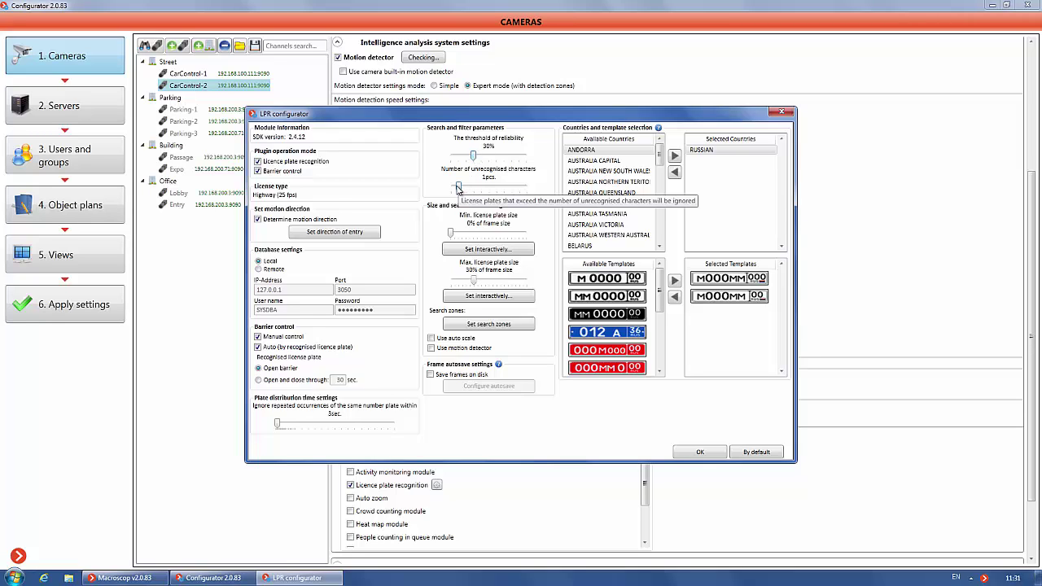
Allow 2 unrecognised characters and set a 2% minimum plate size from the paused truck
left_click_drag(459, 187, 465, 189)
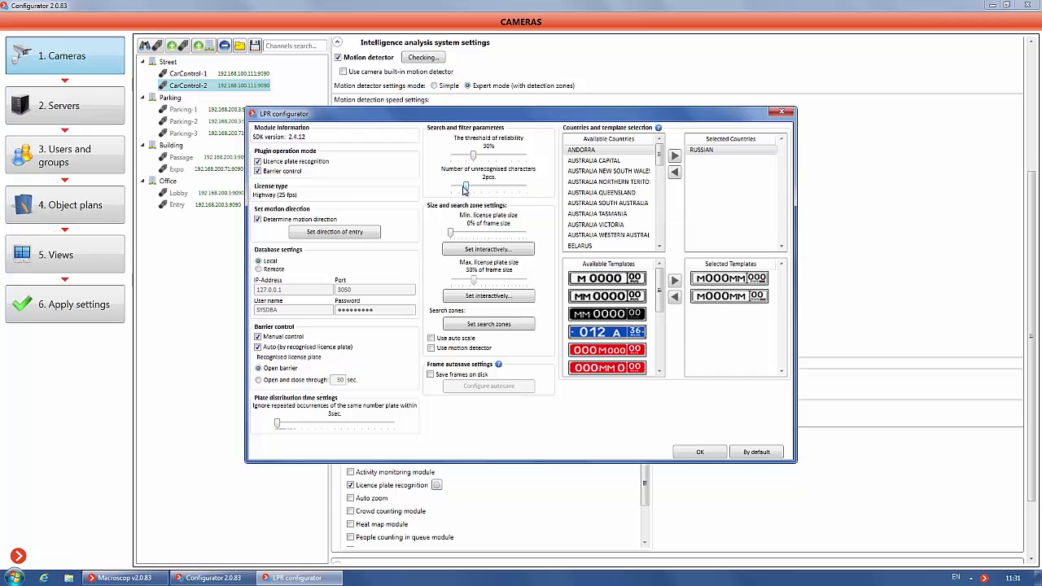
left_click(482, 250)
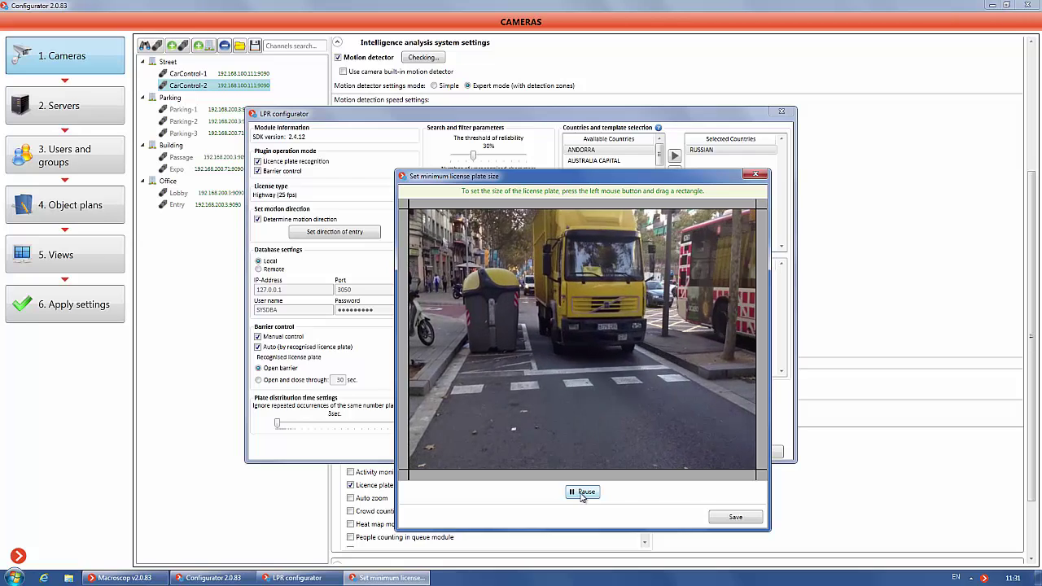
left_click(582, 495)
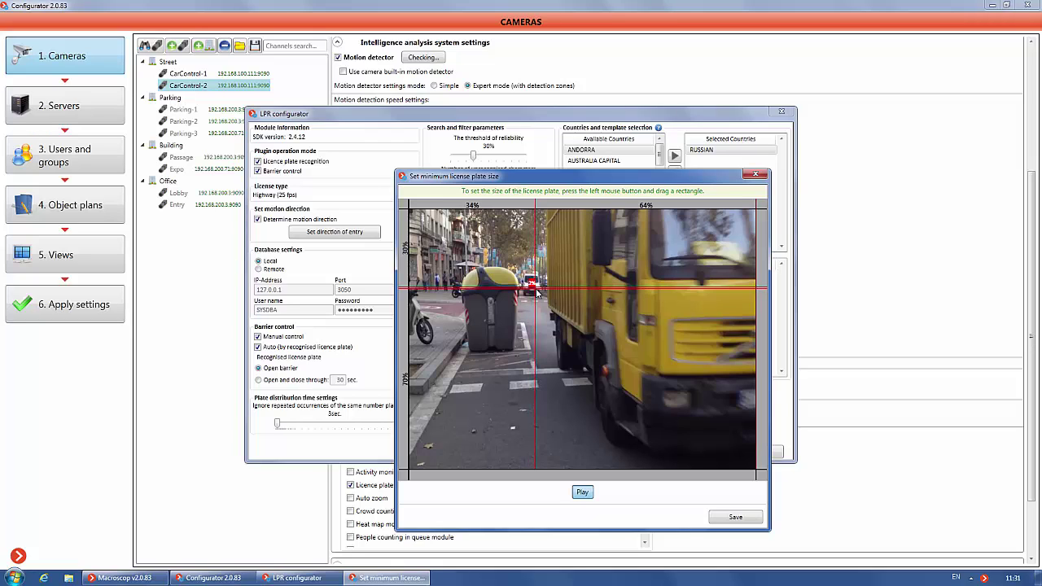
left_click(732, 518)
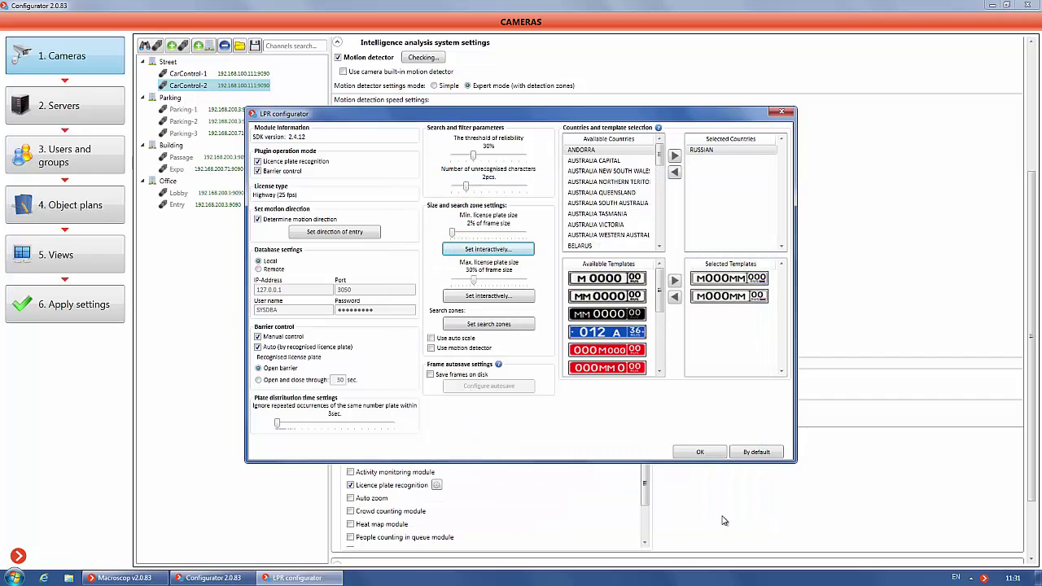
Set the 21% maximum plate size by outlining the blue car's plate
left_click(484, 296)
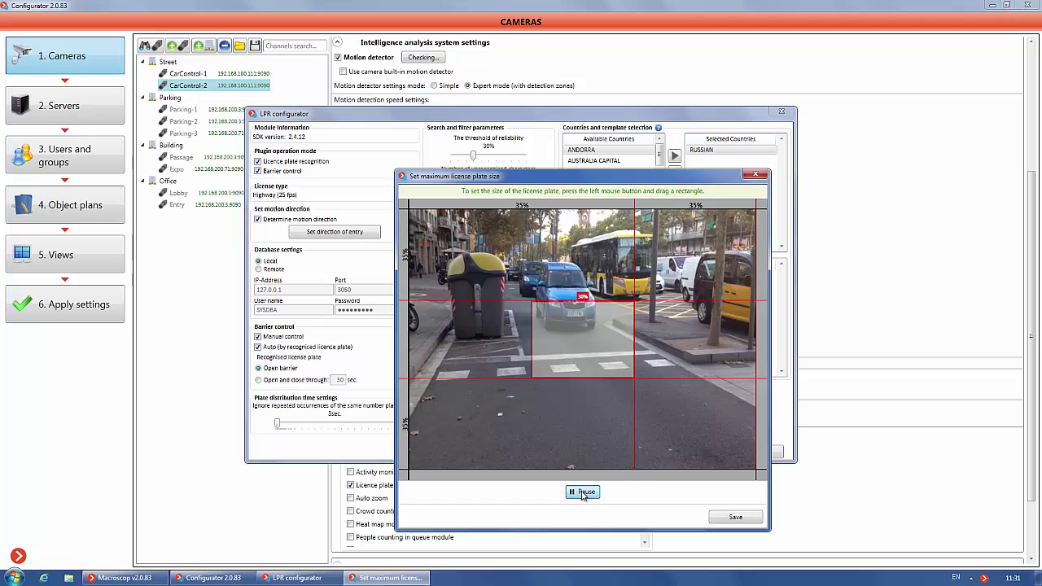
left_click(583, 493)
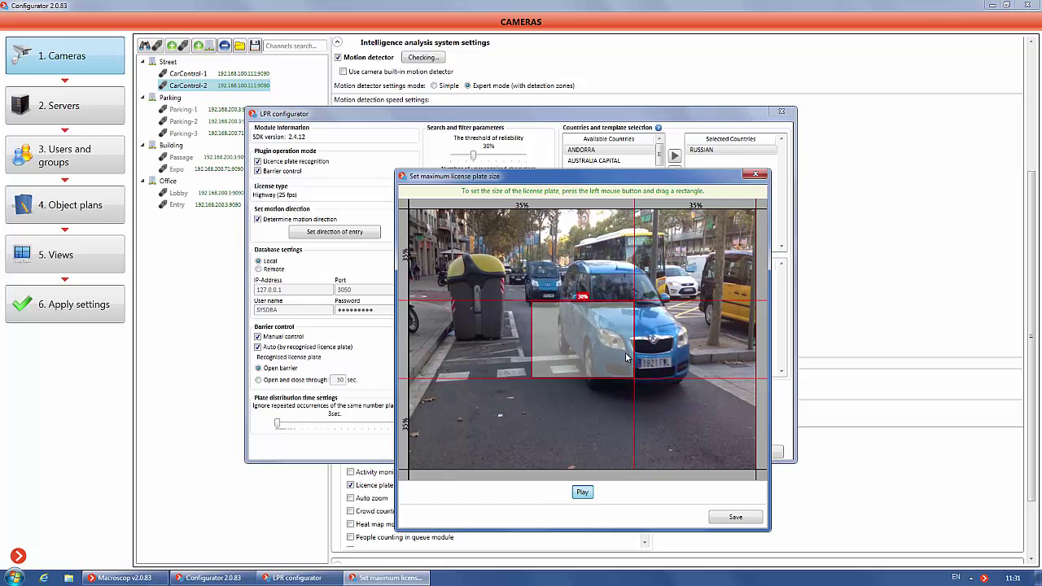
left_click_drag(626, 357, 697, 378)
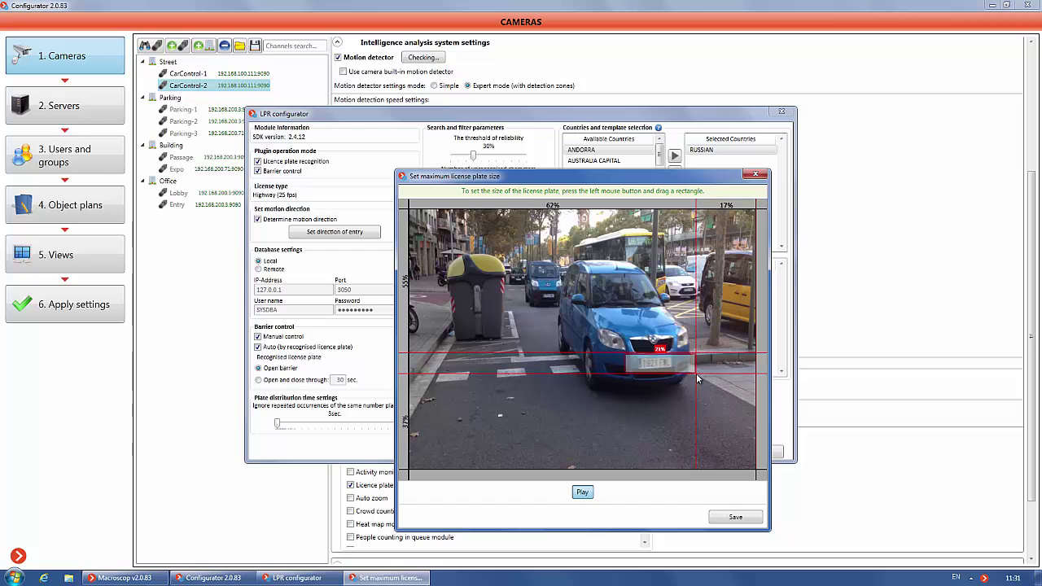
left_click(733, 518)
Draw the plate search zone over the lower-right road lane on a frozen frame and save it
left_click(486, 325)
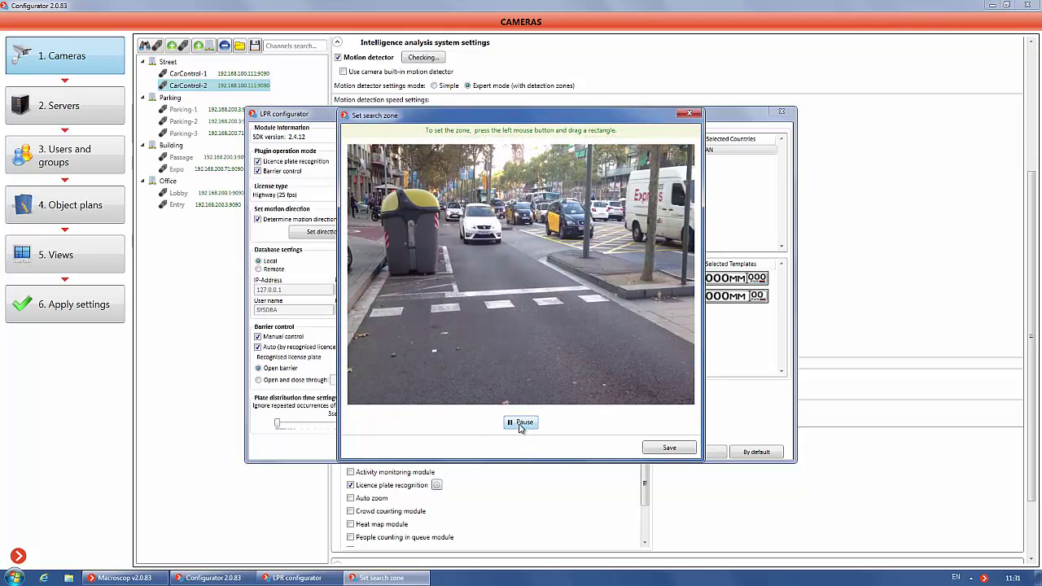
left_click(520, 425)
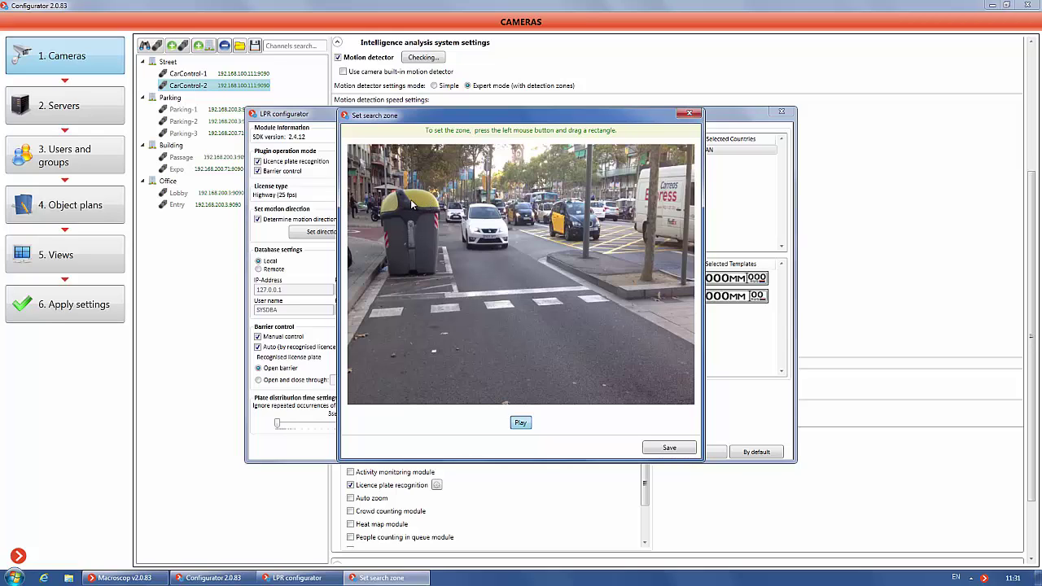
left_click_drag(408, 199, 708, 364)
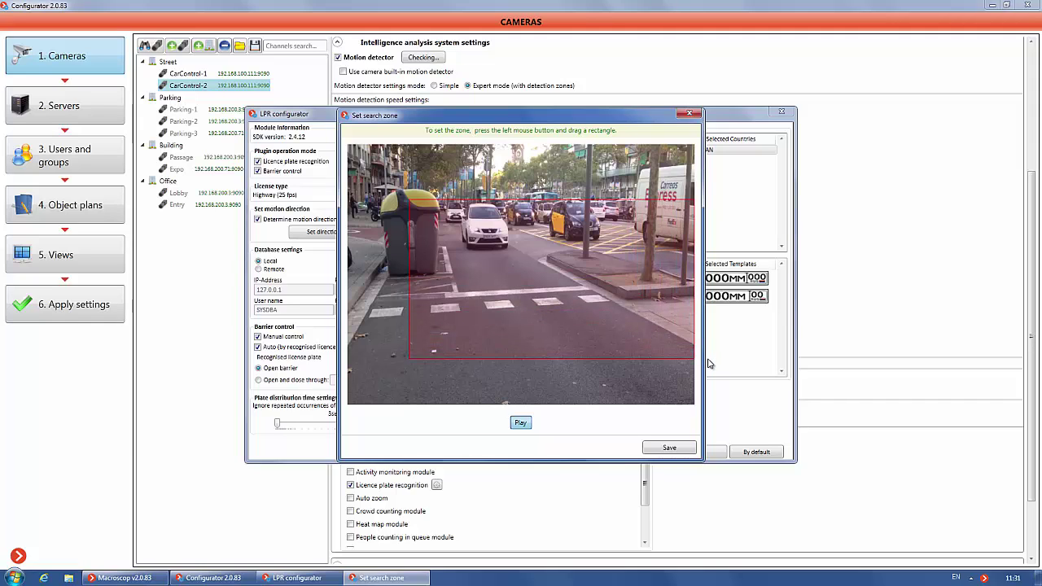
left_click_drag(709, 364, 711, 377)
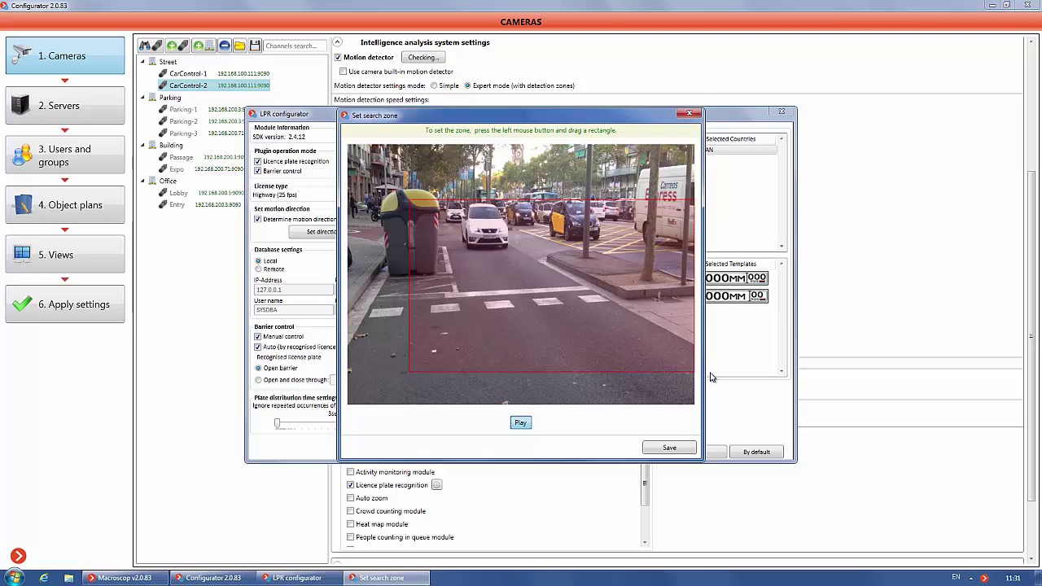
left_click(671, 450)
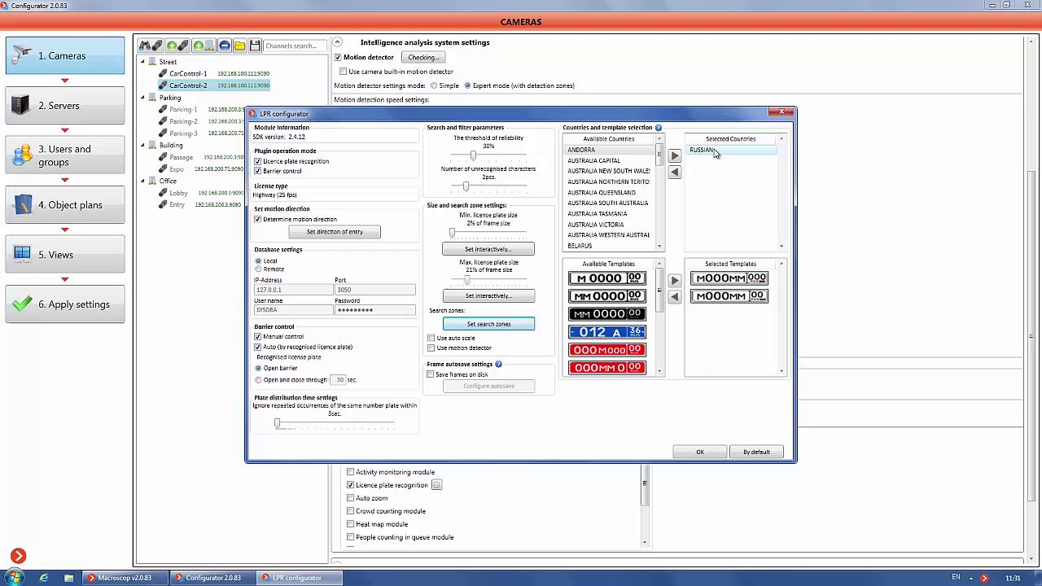
Replace RUSSIAN with SPAIN in Selected Countries, add the 9026 CSN template, and confirm
left_click(675, 173)
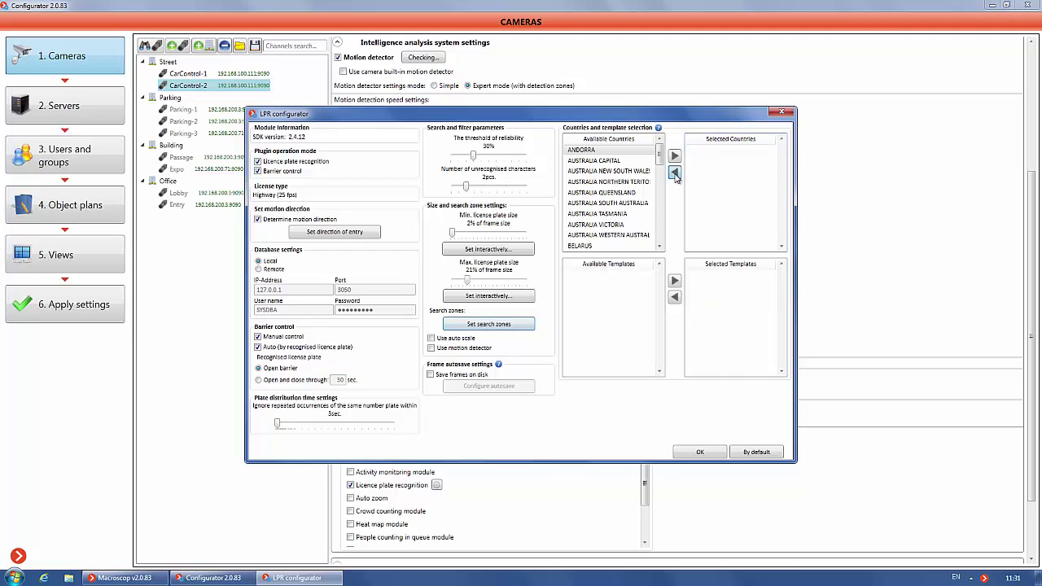
scroll(662, 171, "down", 6)
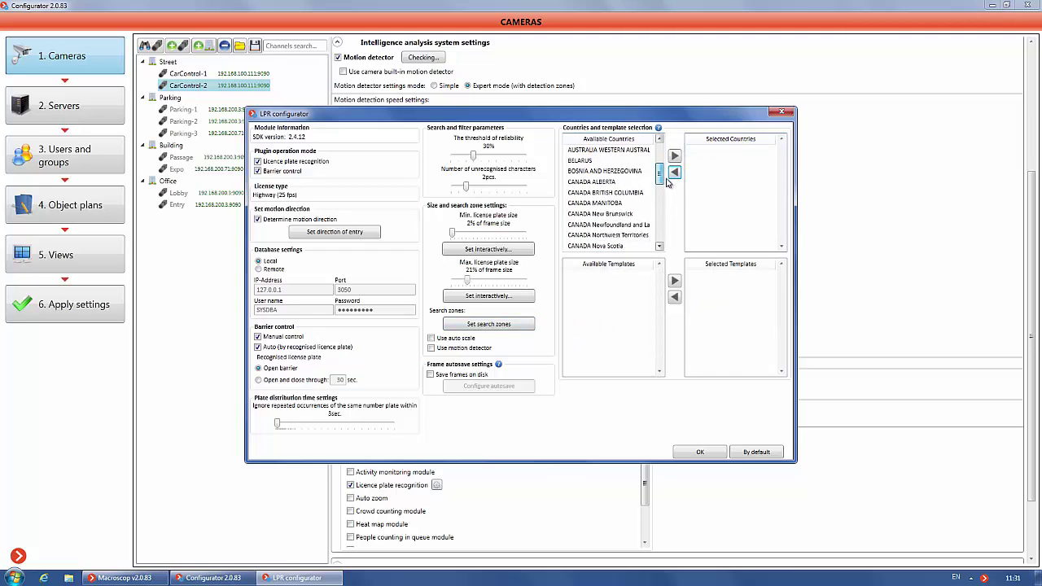
scroll(672, 201, "down", 8)
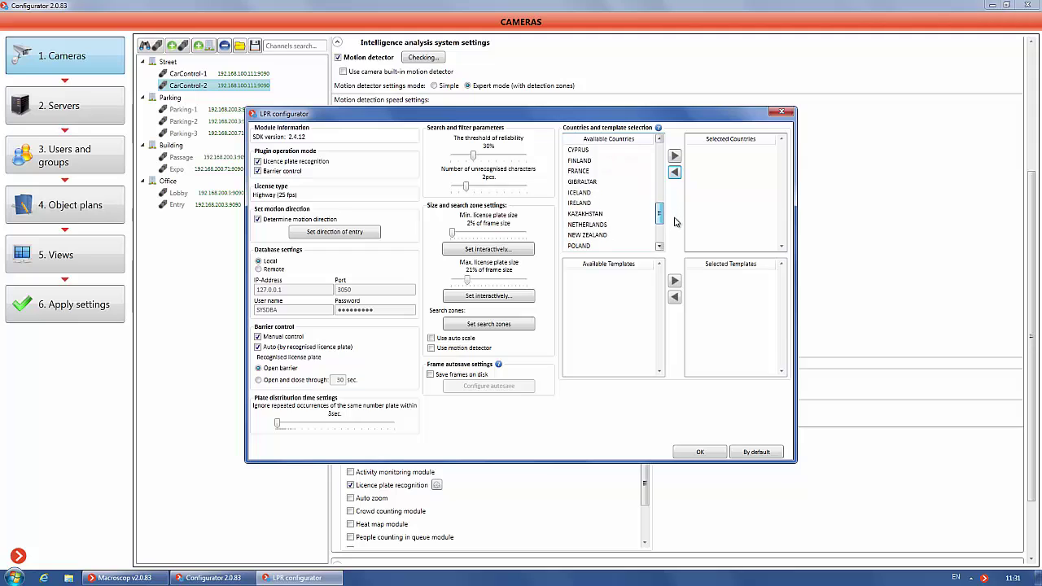
scroll(674, 227, "down", 1)
scroll(673, 228, "down", 1)
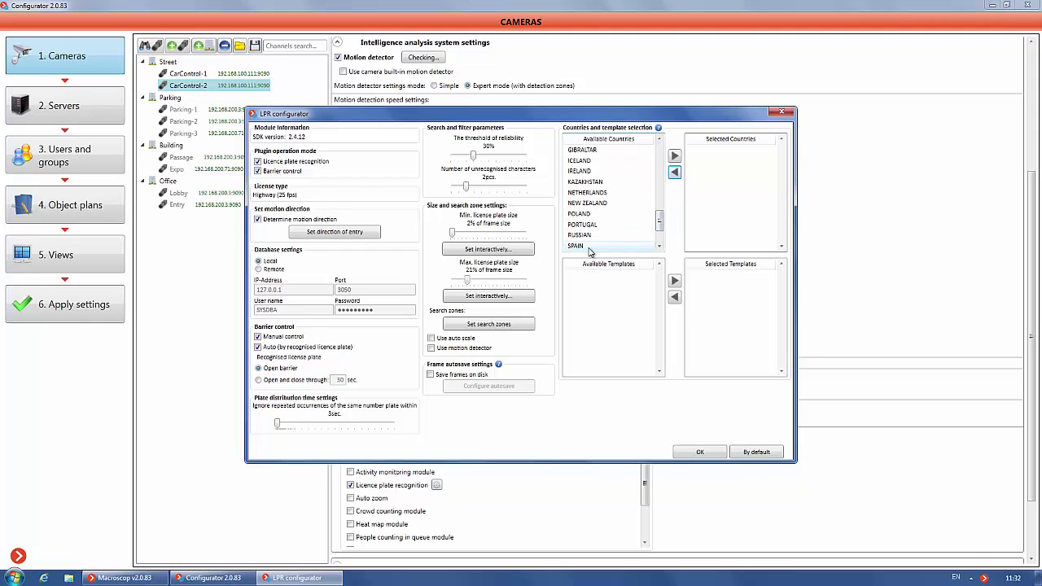
left_click(586, 235)
left_click(673, 157)
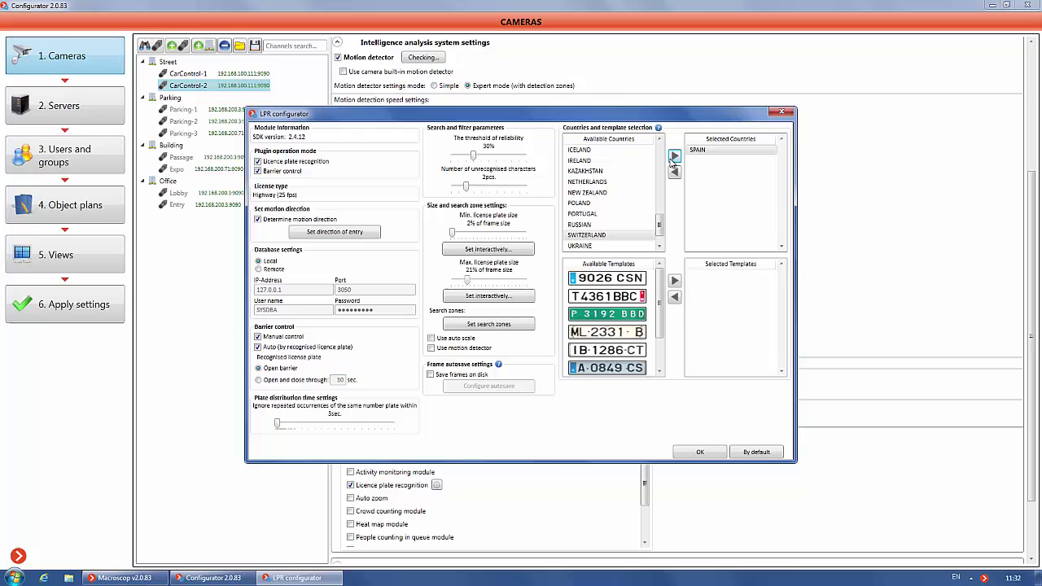
left_click(675, 281)
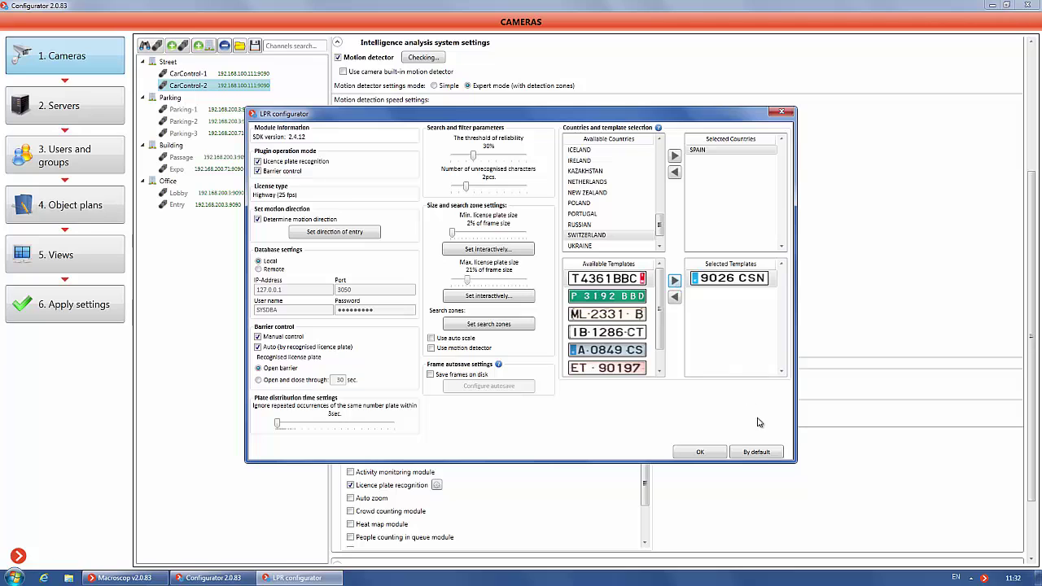
left_click(699, 453)
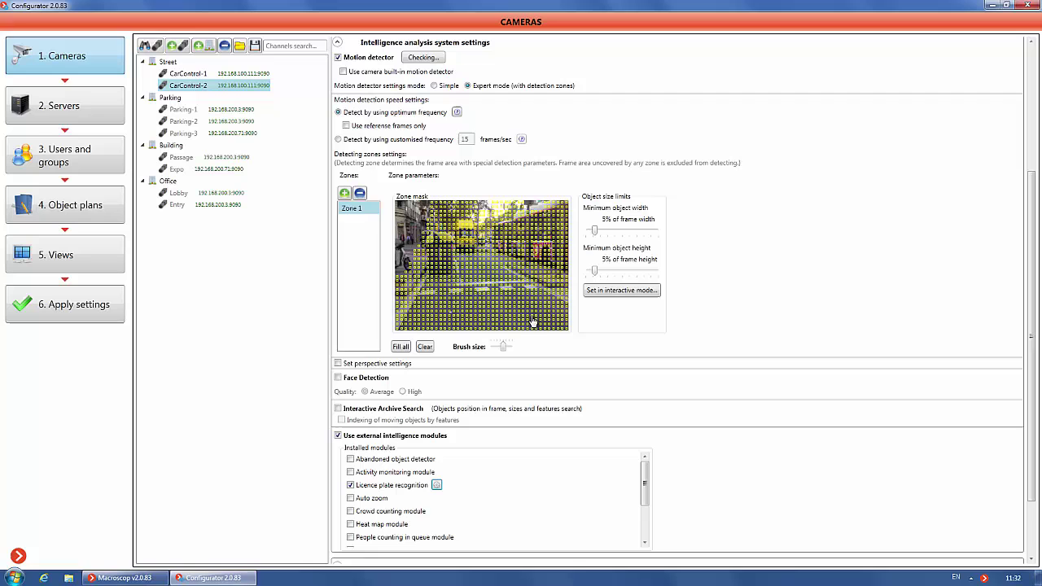
Expand Scenarios and select the Request to open gate event
scroll(525, 382, "down", 2)
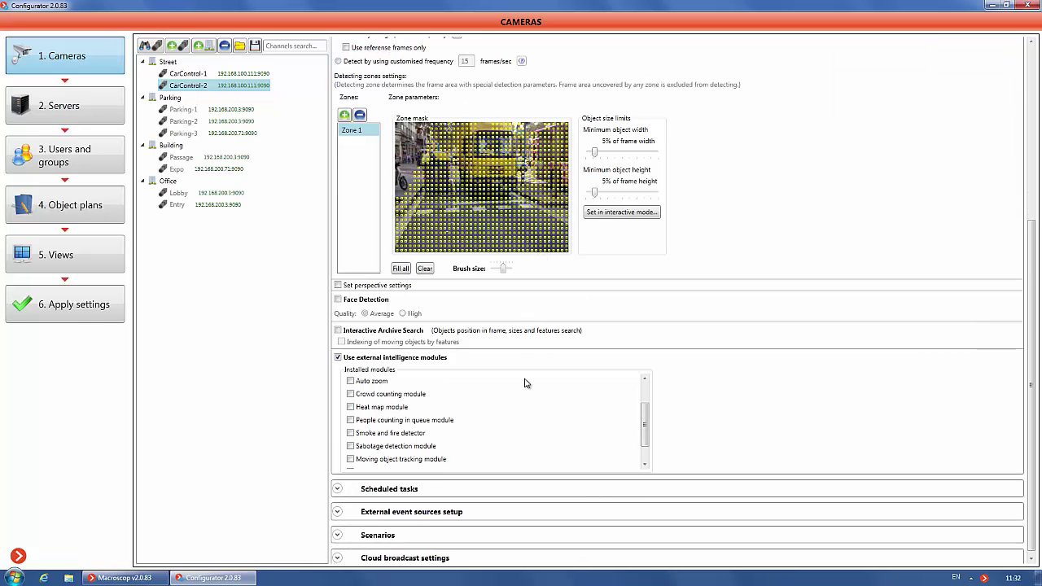
scroll(489, 432, "down", 3)
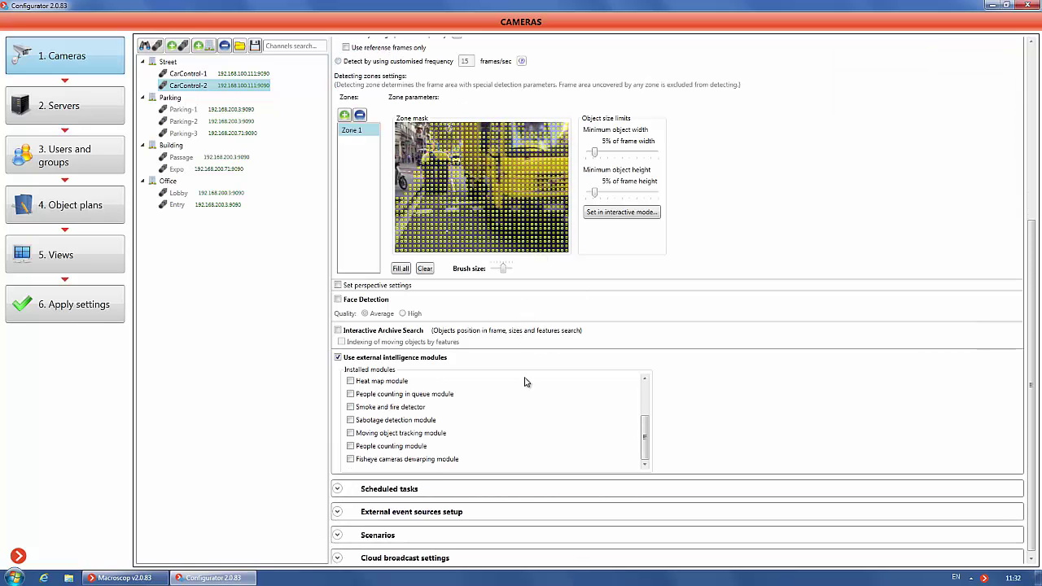
left_click(338, 535)
scroll(597, 478, "down", 5)
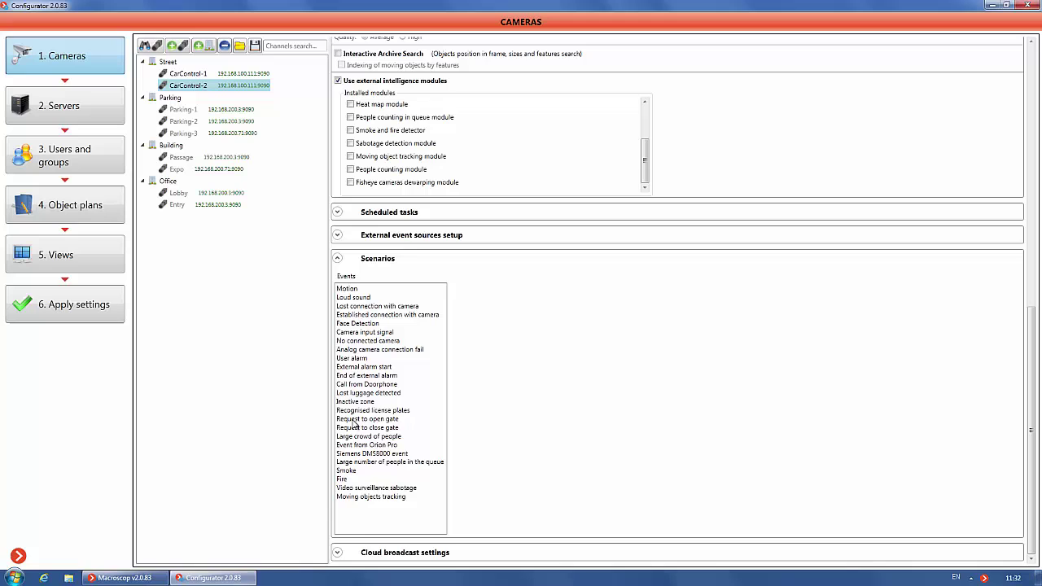
left_click(355, 419)
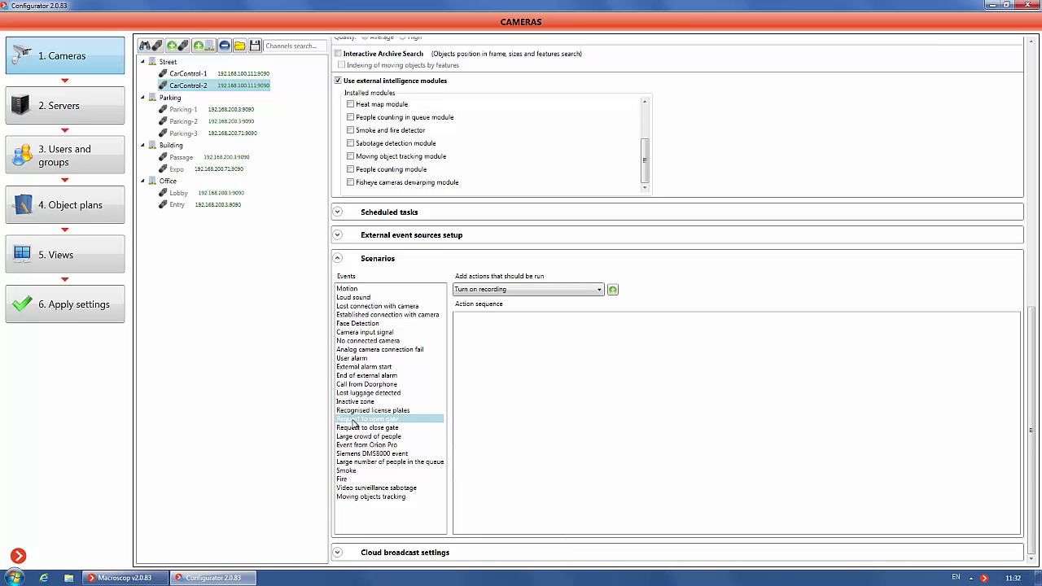
Add a Send signal to Camera output action activating output 1 with value 1
left_click(600, 291)
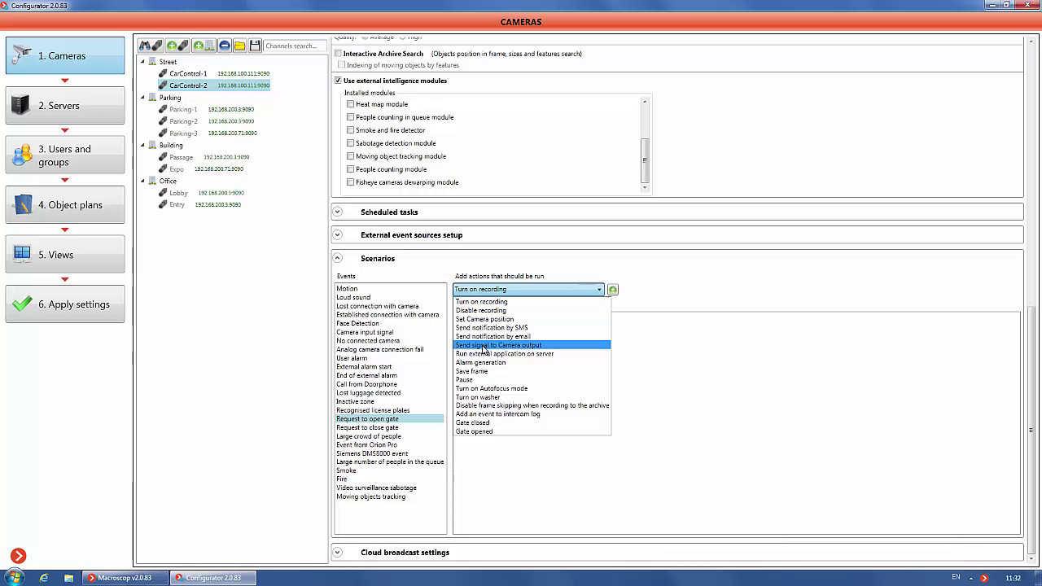
left_click(484, 349)
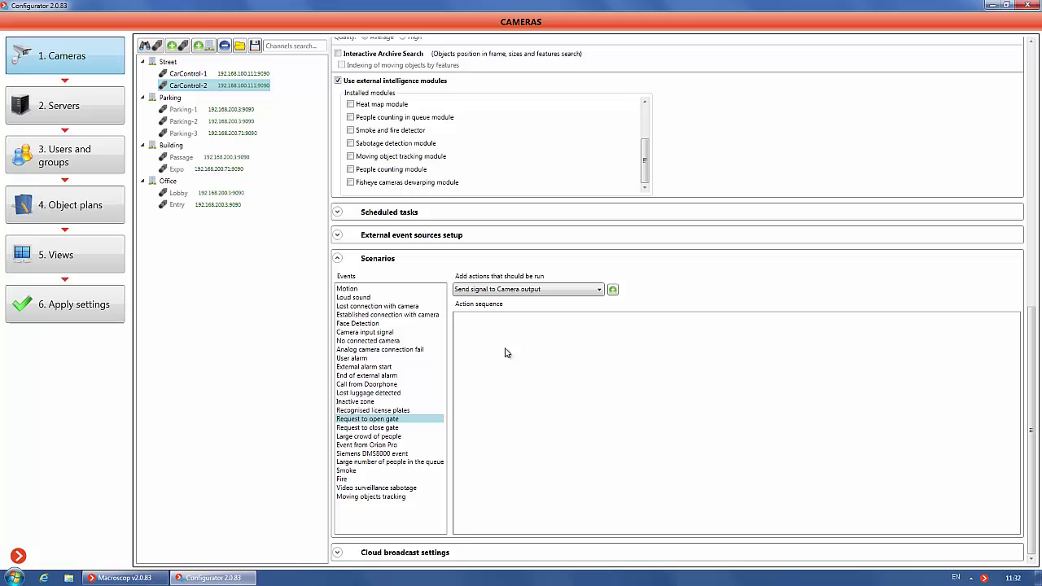
left_click(613, 291)
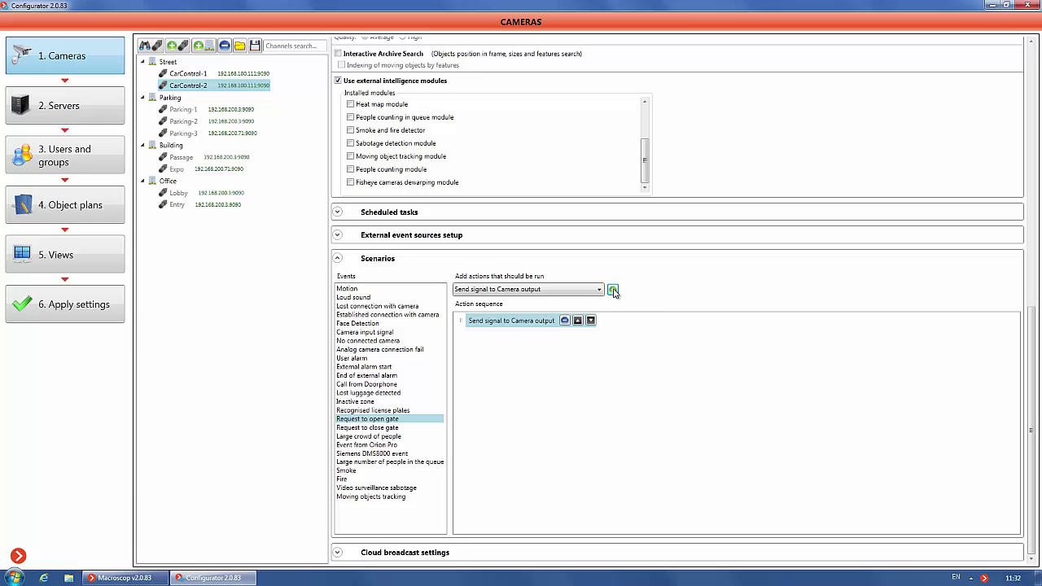
left_click(461, 320)
left_click(473, 335)
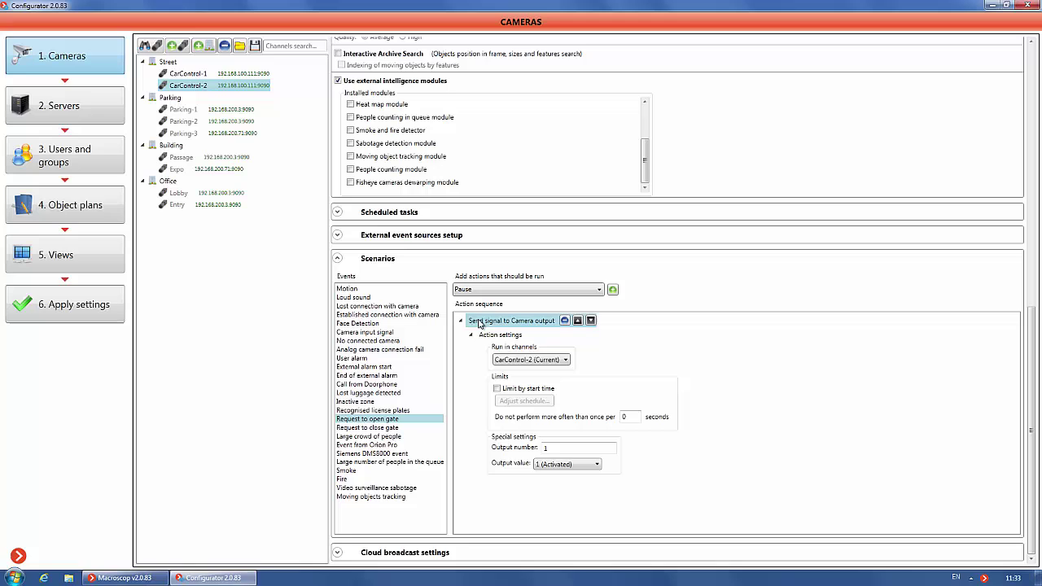
Add a Pause action after the gate signal and edit its interval
left_click(461, 322)
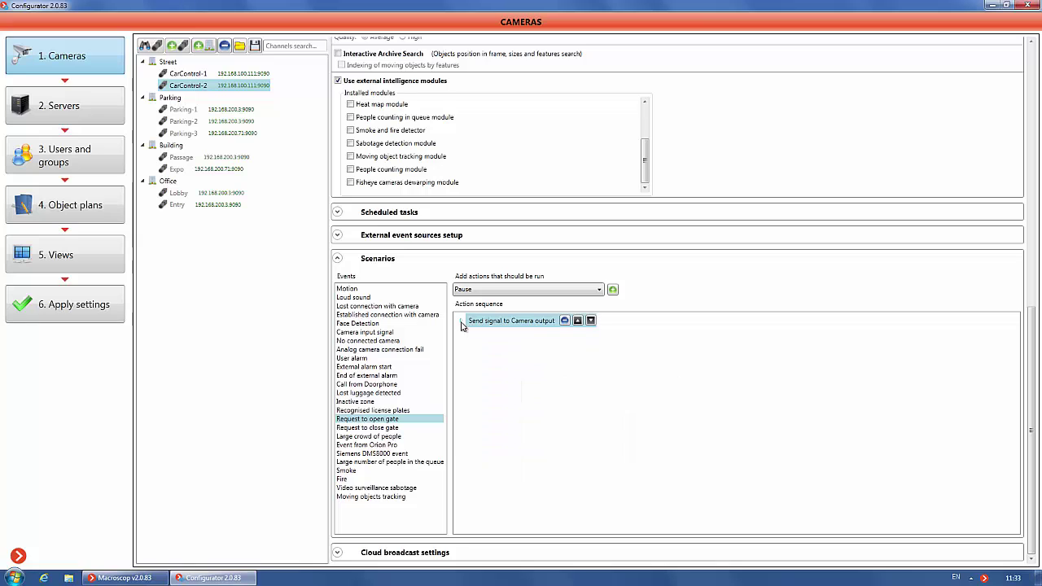
left_click(612, 289)
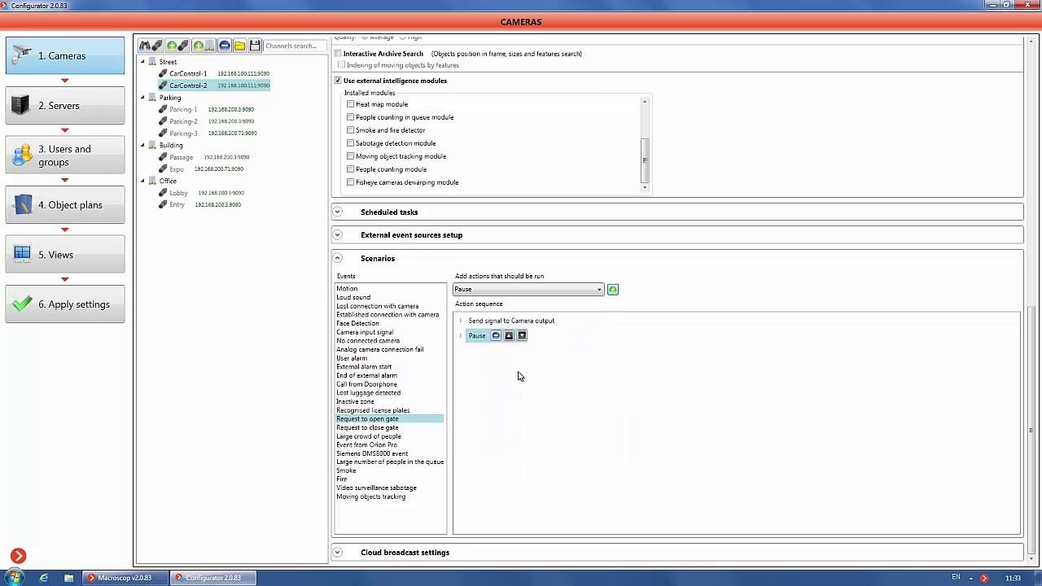
left_click(460, 337)
left_click(471, 350)
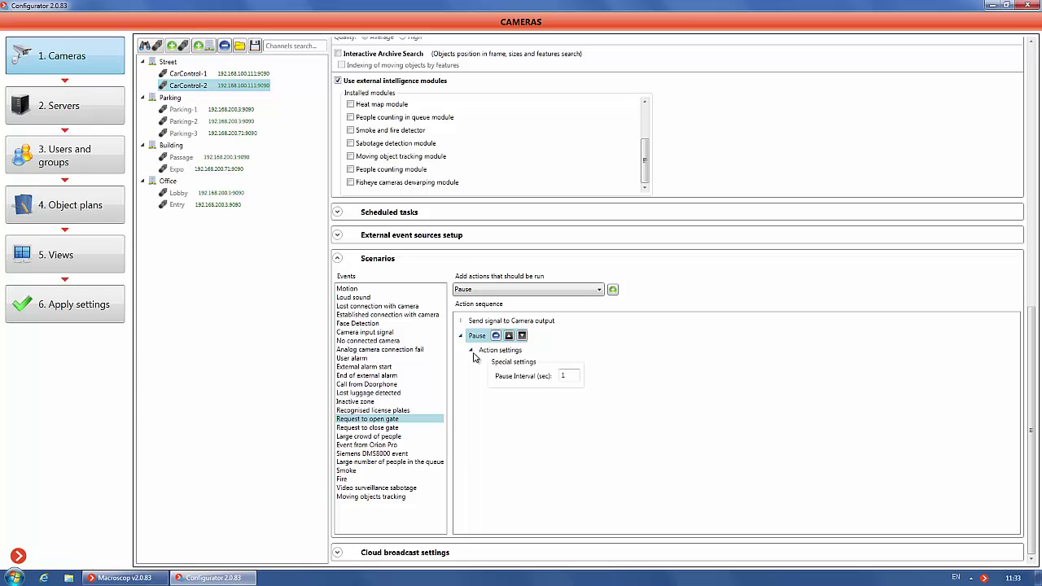
double_click(560, 376)
left_click(460, 338)
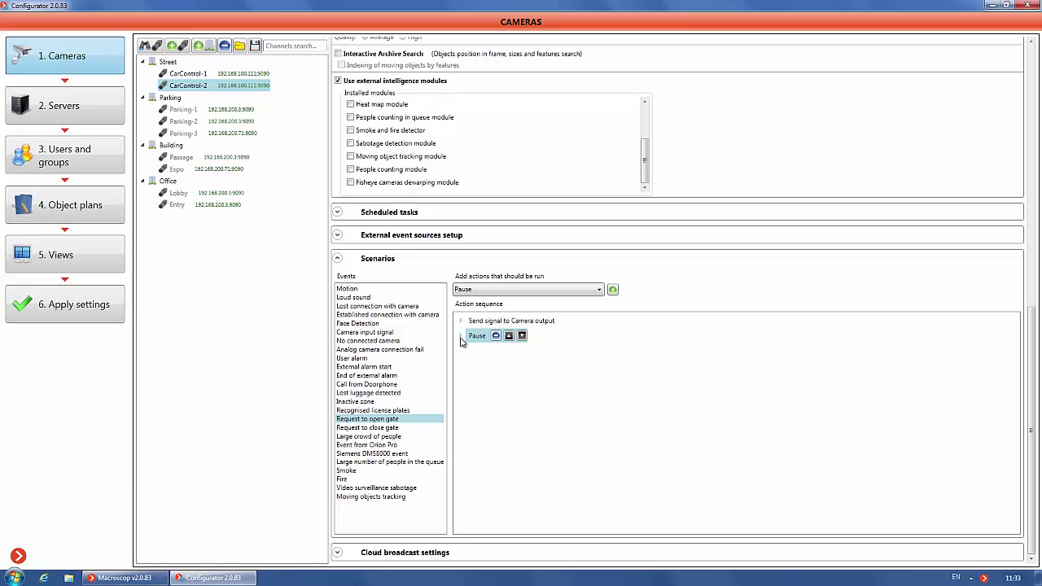
Add a second camera output signal setting output 1 to 0 (Deactivated)
left_click(600, 292)
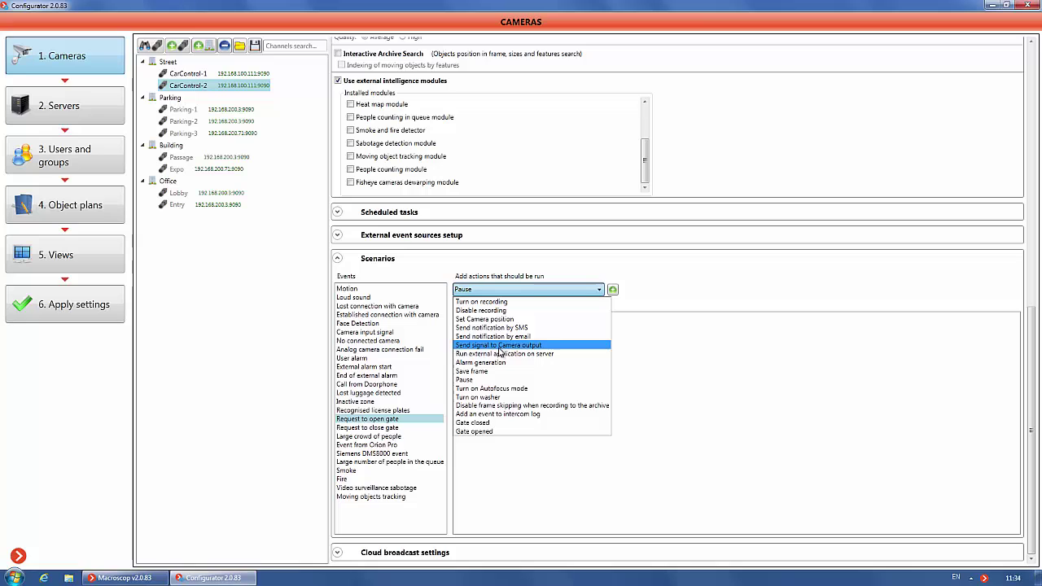
left_click(500, 347)
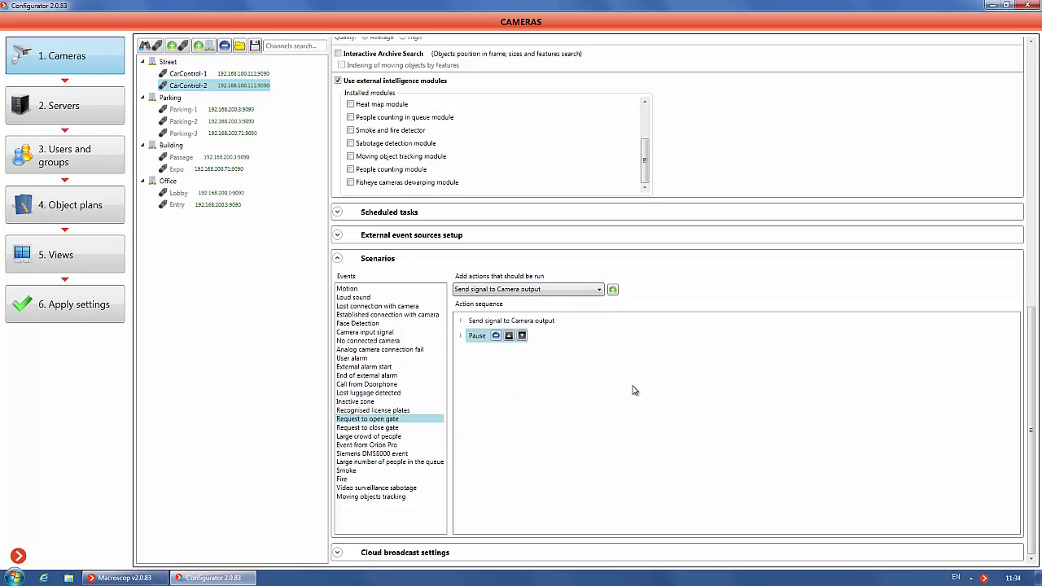
left_click(612, 290)
left_click(461, 352)
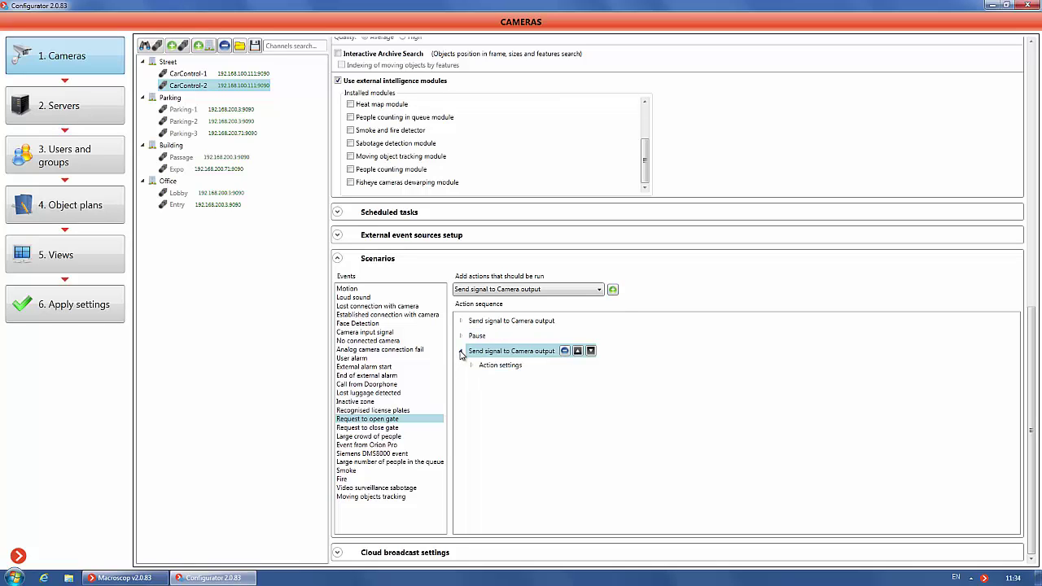
left_click(470, 365)
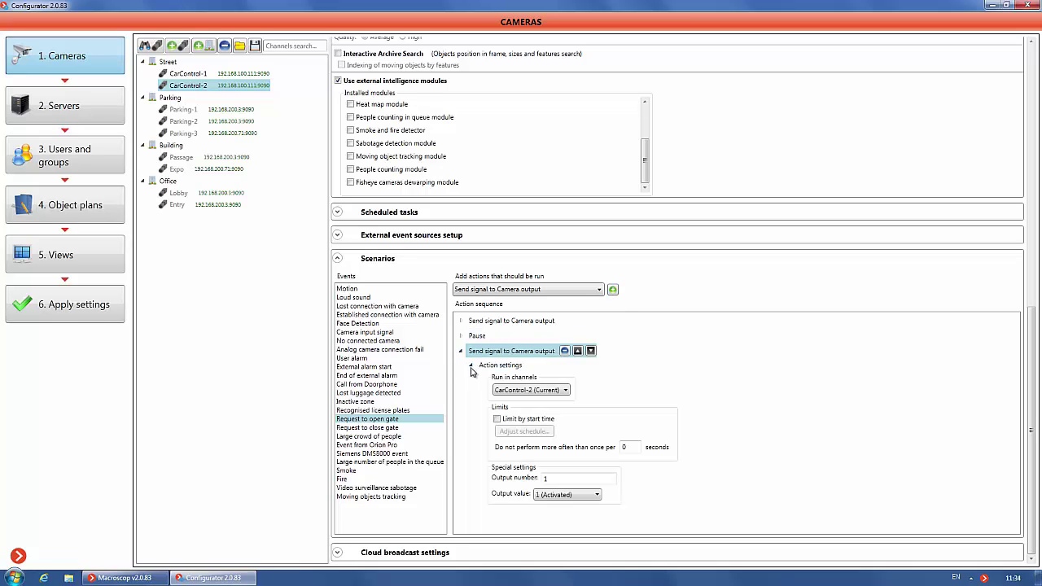
left_click(597, 495)
left_click(562, 505)
Apply the configuration to the server from the Apply settings page
left_click(80, 314)
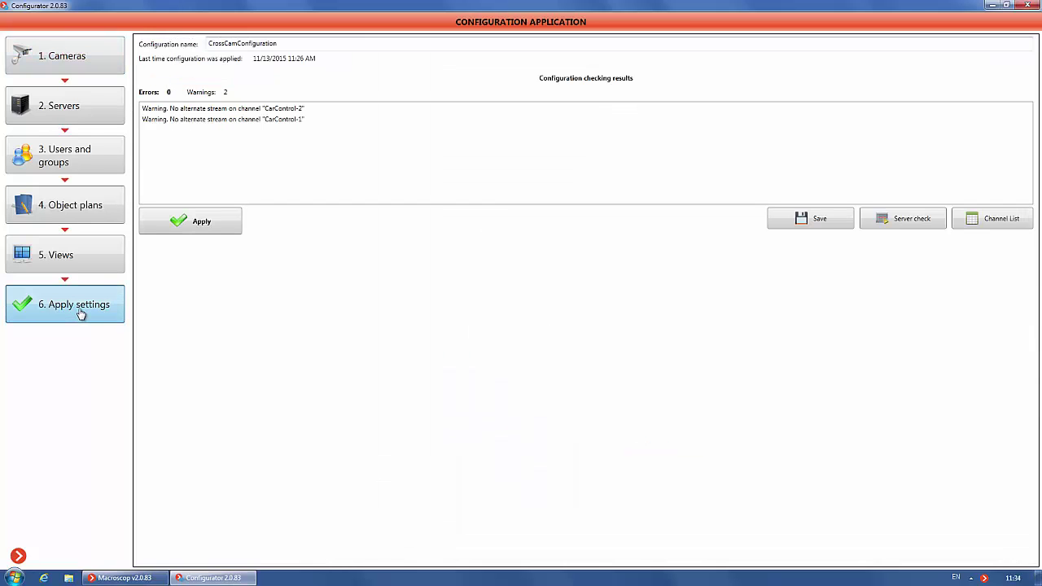
left_click(207, 226)
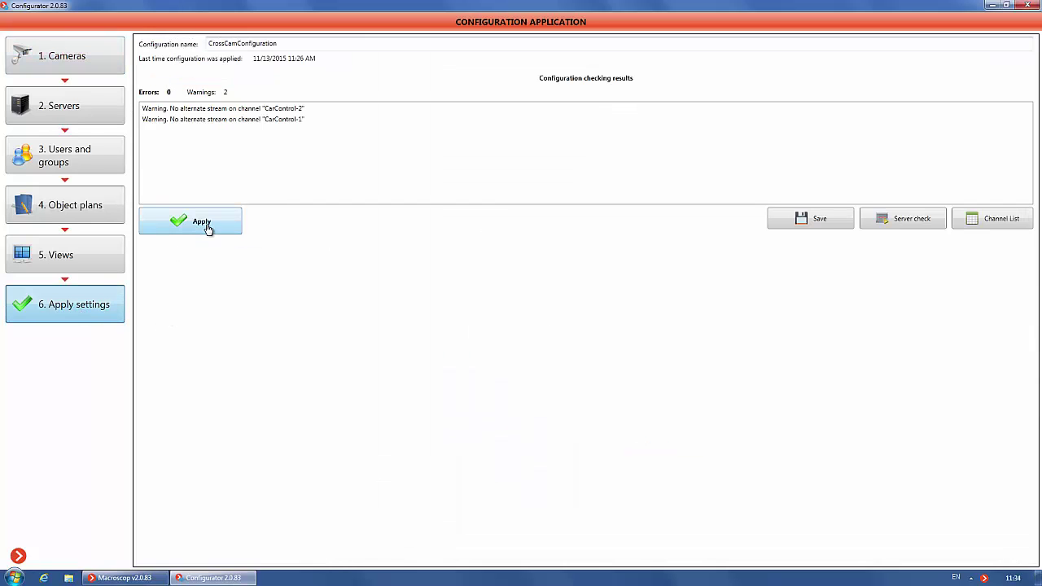